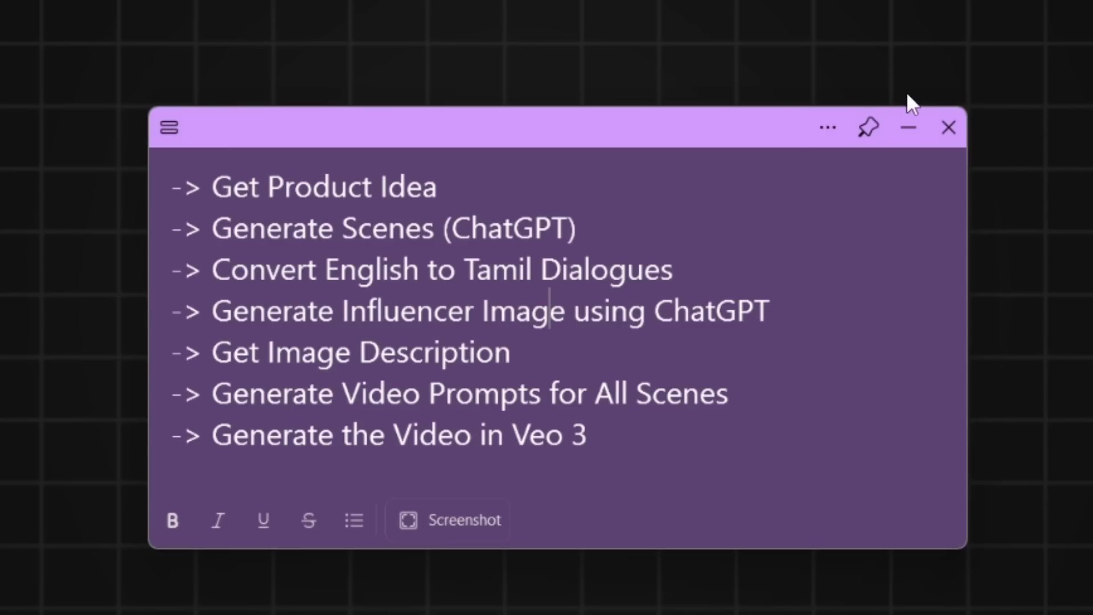
Step: Minimize the checklist note and review ChatGPT's trending product ideas for the AI woman influencer video, highlighting Skincare & Beauty Routine
{"action": "left_click", "coordinate": [911, 134]}
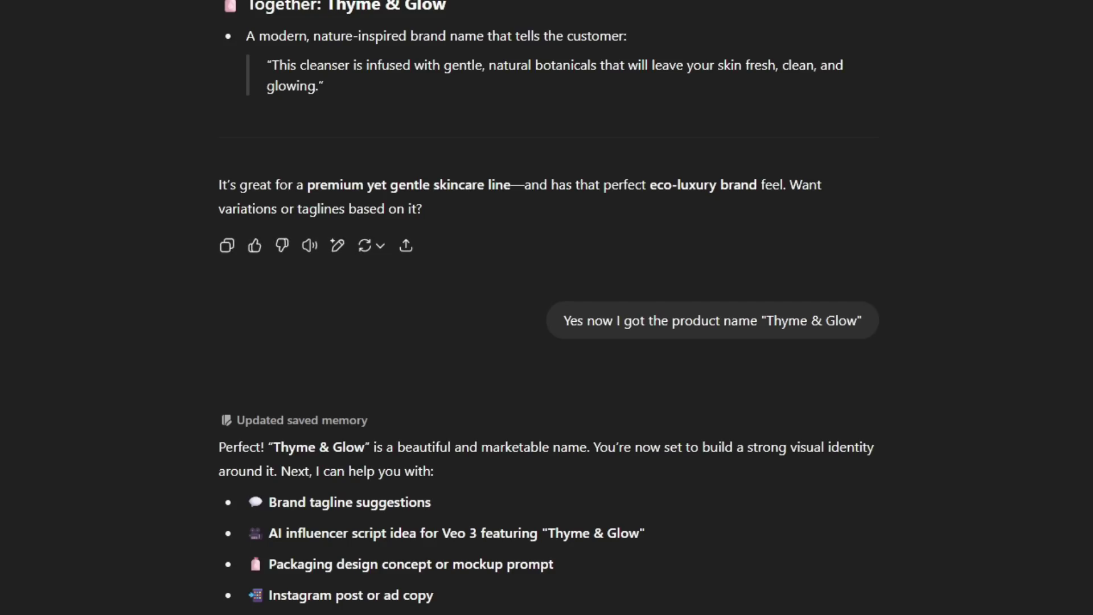
{"action": "scroll", "coordinate": [1, 467], "scroll_direction": "up", "scroll_amount": 20}
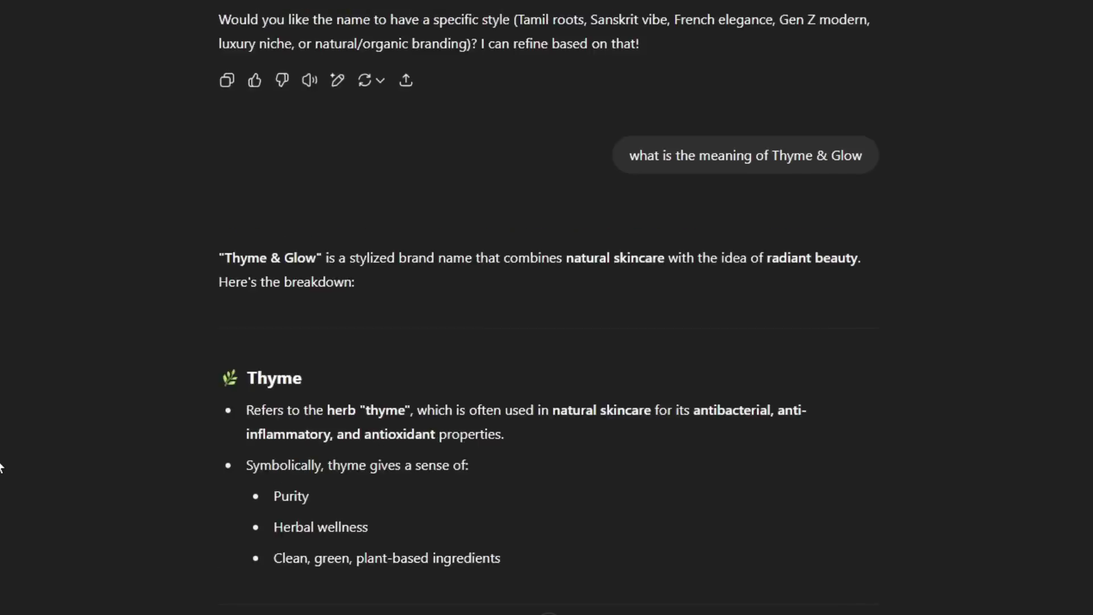
{"action": "scroll", "coordinate": [1, 467], "scroll_direction": "up", "scroll_amount": 8}
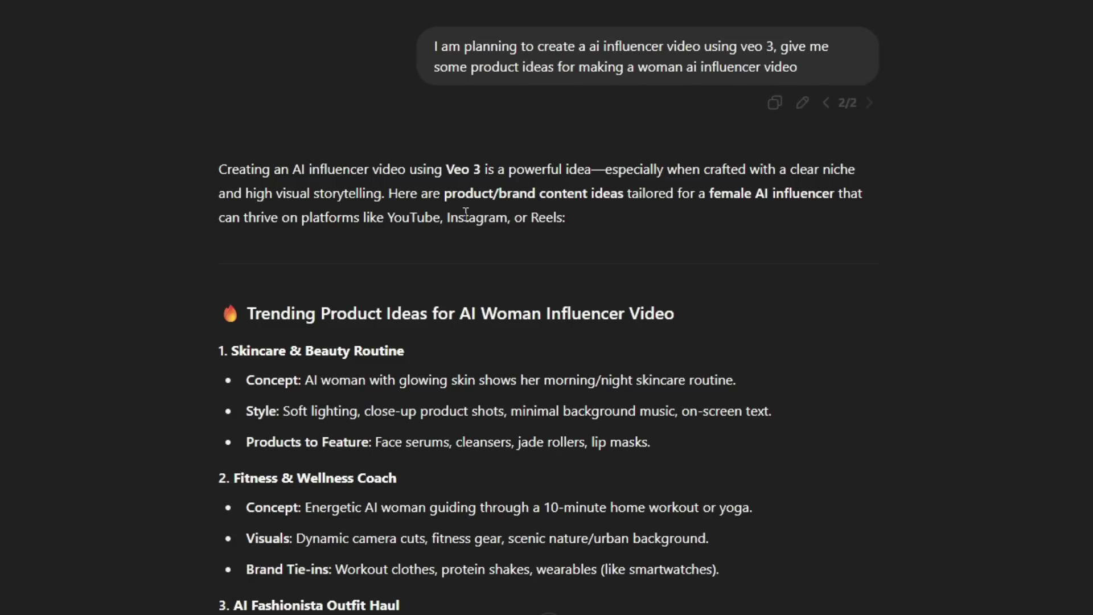
{"action": "scroll", "coordinate": [394, 251], "scroll_direction": "down", "scroll_amount": 3}
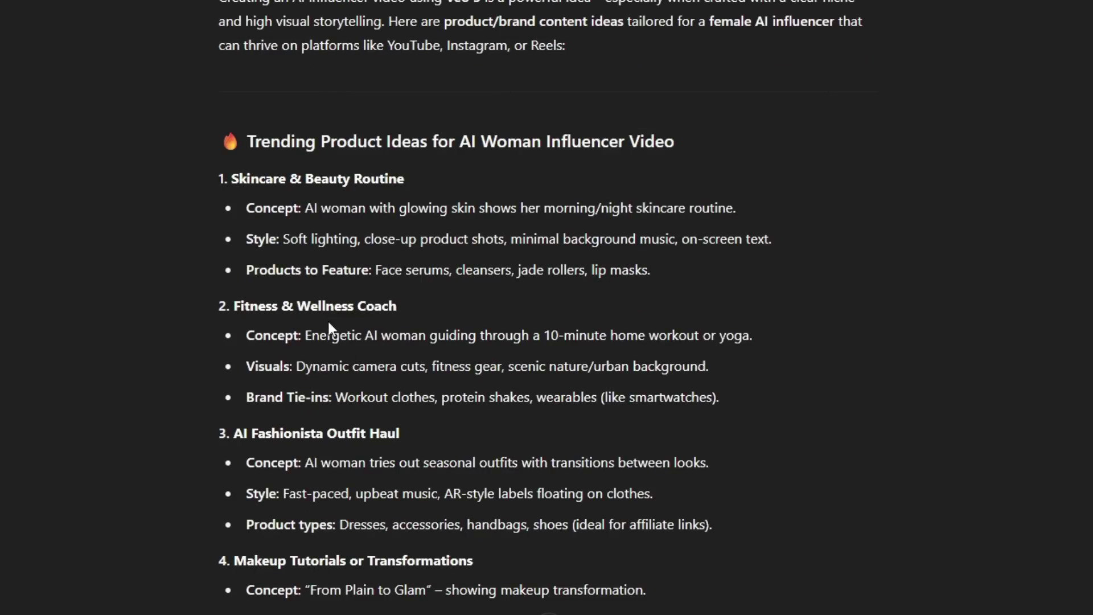
{"action": "scroll", "coordinate": [327, 321], "scroll_direction": "down", "scroll_amount": 3}
{"action": "scroll", "coordinate": [328, 321], "scroll_direction": "up", "scroll_amount": 3}
{"action": "left_click_drag", "start_coordinate": [232, 179], "coordinate": [441, 179]}
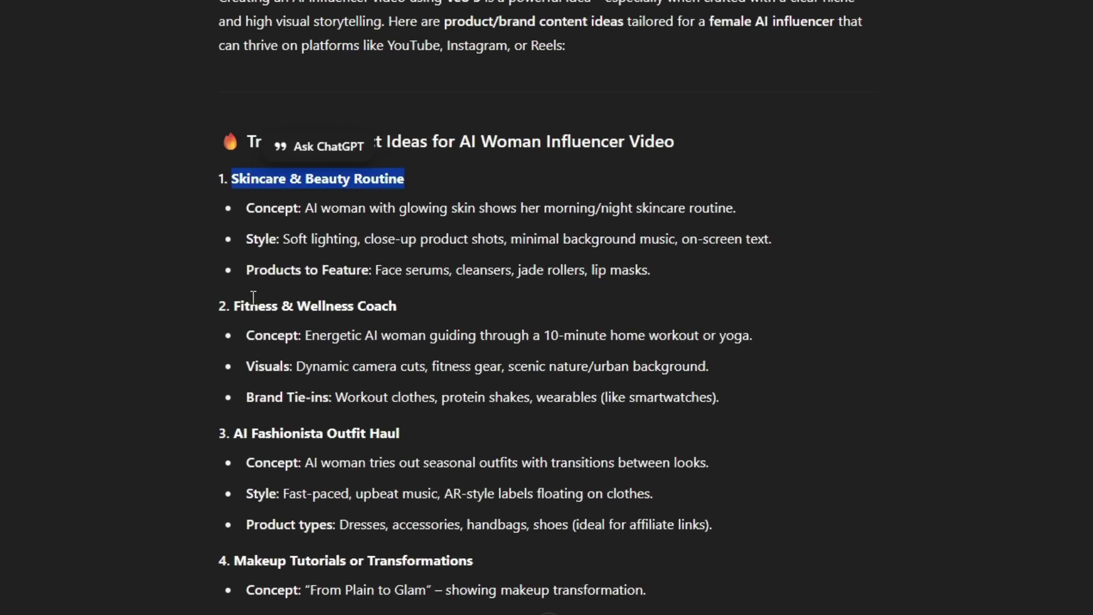
{"action": "scroll", "coordinate": [253, 297], "scroll_direction": "down", "scroll_amount": 5}
{"action": "scroll", "coordinate": [245, 296], "scroll_direction": "up", "scroll_amount": 5}
{"action": "scroll", "coordinate": [270, 470], "scroll_direction": "down", "scroll_amount": 8}
{"action": "scroll", "coordinate": [323, 274], "scroll_direction": "up", "scroll_amount": 11}
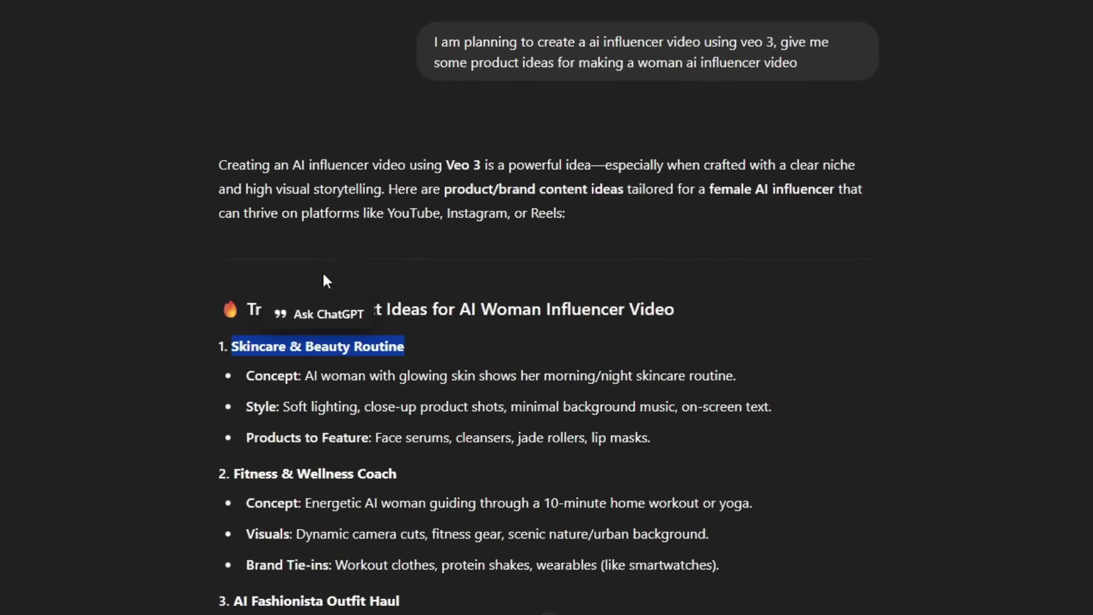
Step: Examine the products to feature under Skincare & Beauty Routine and highlight cleansers
{"action": "scroll", "coordinate": [323, 275], "scroll_direction": "down", "scroll_amount": 1}
{"action": "left_click_drag", "start_coordinate": [376, 356], "coordinate": [654, 356]}
{"action": "left_click", "coordinate": [419, 371]}
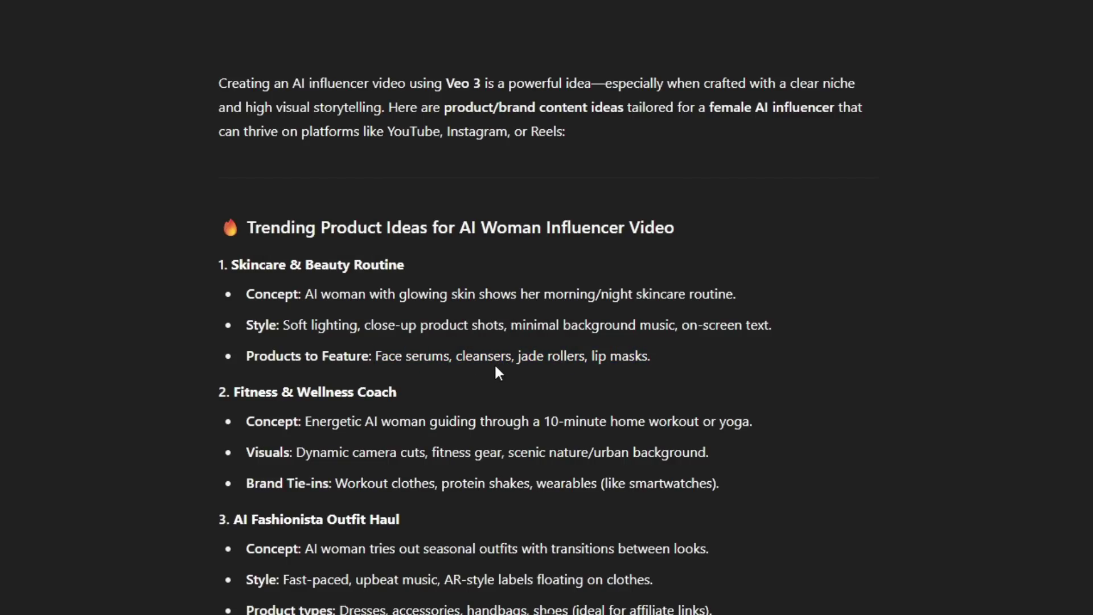
{"action": "left_click_drag", "start_coordinate": [456, 355], "coordinate": [520, 353]}
Step: Read the prompt requesting 20 product names for the face cleanser and go through both lists of suggested names
{"action": "scroll", "coordinate": [415, 416], "scroll_direction": "down", "scroll_amount": 20}
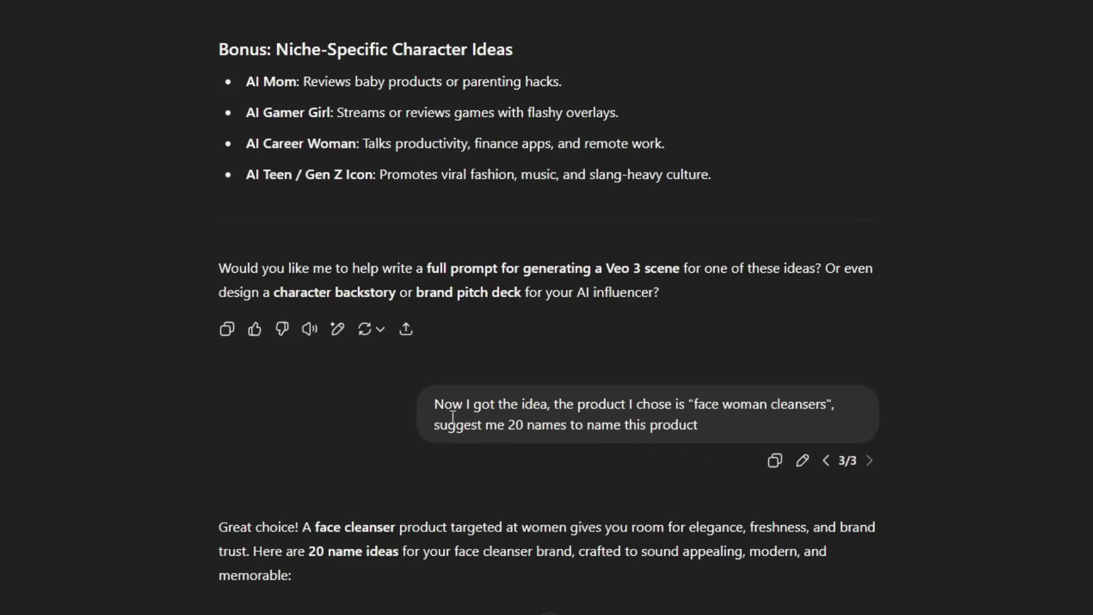
{"action": "scroll", "coordinate": [381, 395], "scroll_direction": "down", "scroll_amount": 10}
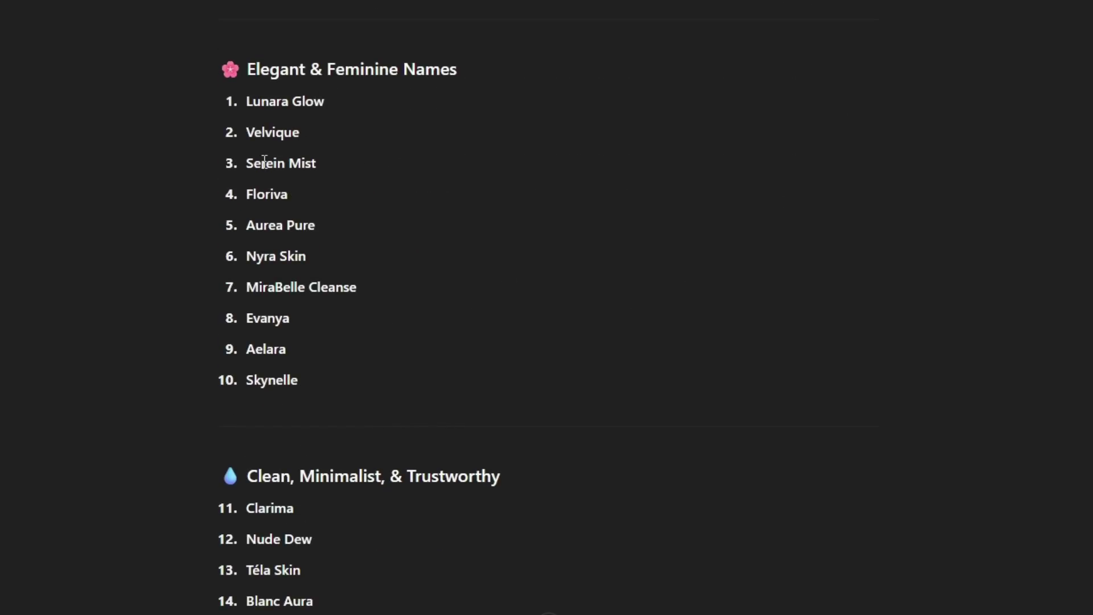
{"action": "scroll", "coordinate": [353, 363], "scroll_direction": "down", "scroll_amount": 3}
{"action": "scroll", "coordinate": [364, 335], "scroll_direction": "up", "scroll_amount": 2}
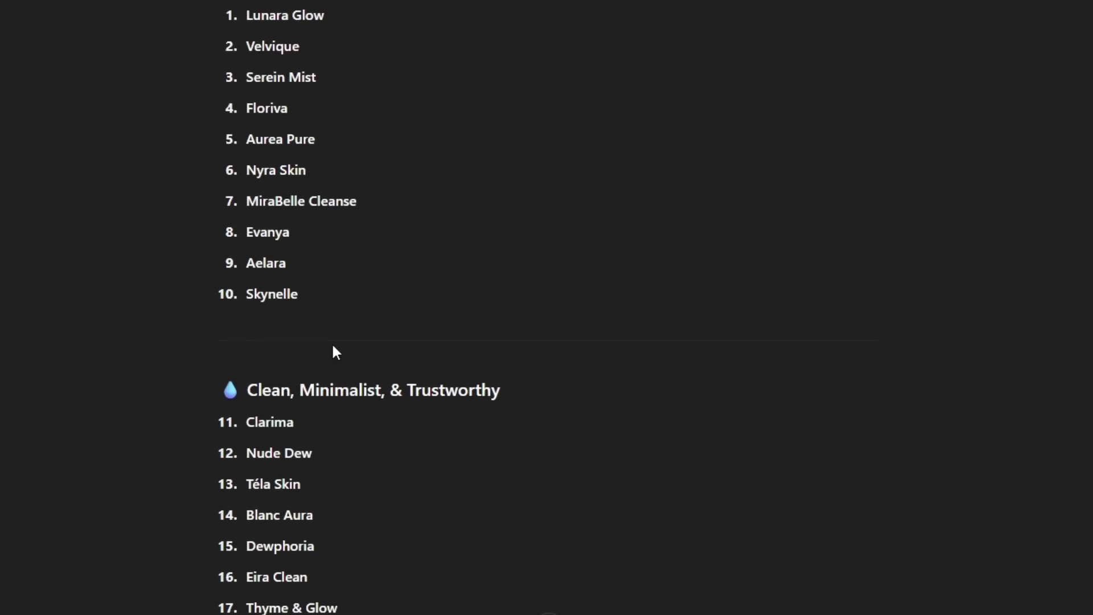
{"action": "scroll", "coordinate": [335, 352], "scroll_direction": "up", "scroll_amount": 2}
{"action": "scroll", "coordinate": [307, 261], "scroll_direction": "down", "scroll_amount": 6}
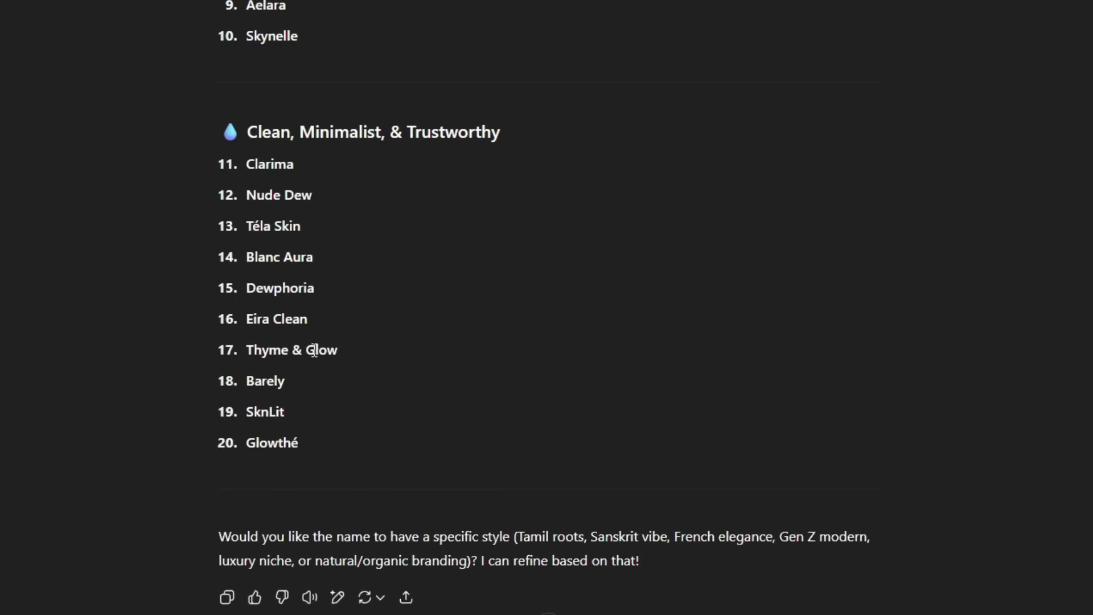
Step: Highlight Thyme & Glow in the suggested names and compare it with the other options
{"action": "left_click_drag", "start_coordinate": [247, 349], "coordinate": [339, 355]}
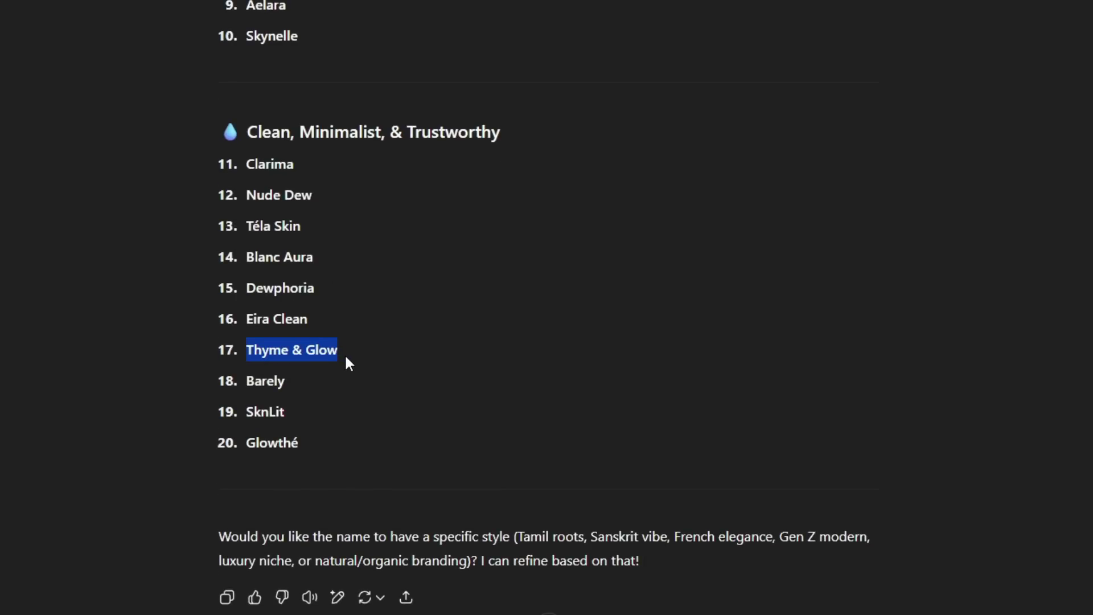
{"action": "left_click", "coordinate": [296, 353]}
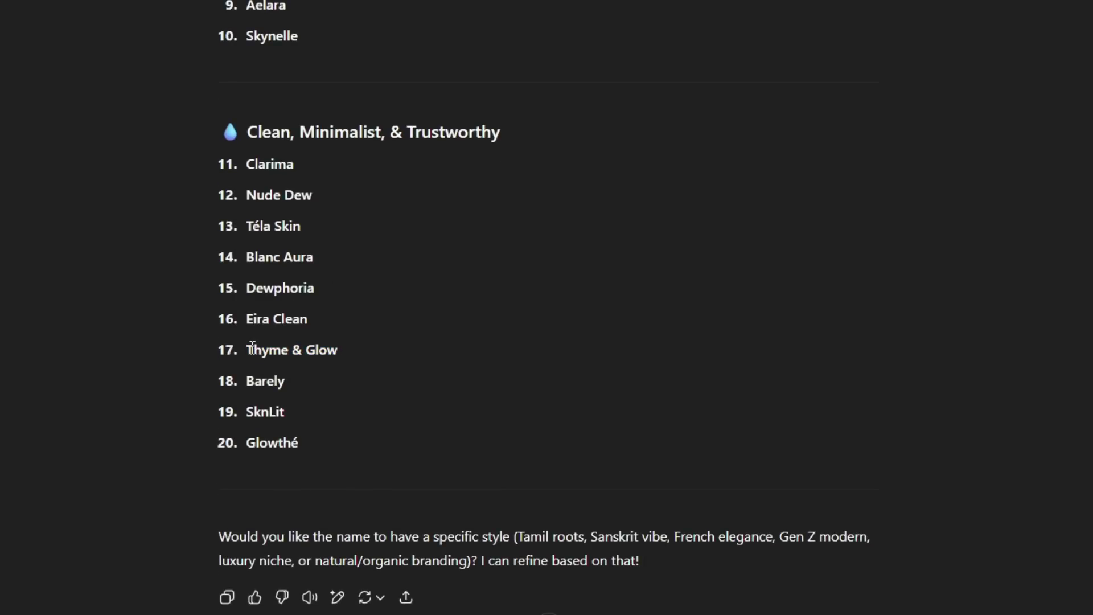
{"action": "scroll", "coordinate": [293, 372], "scroll_direction": "up", "scroll_amount": 6}
{"action": "scroll", "coordinate": [294, 374], "scroll_direction": "down", "scroll_amount": 4}
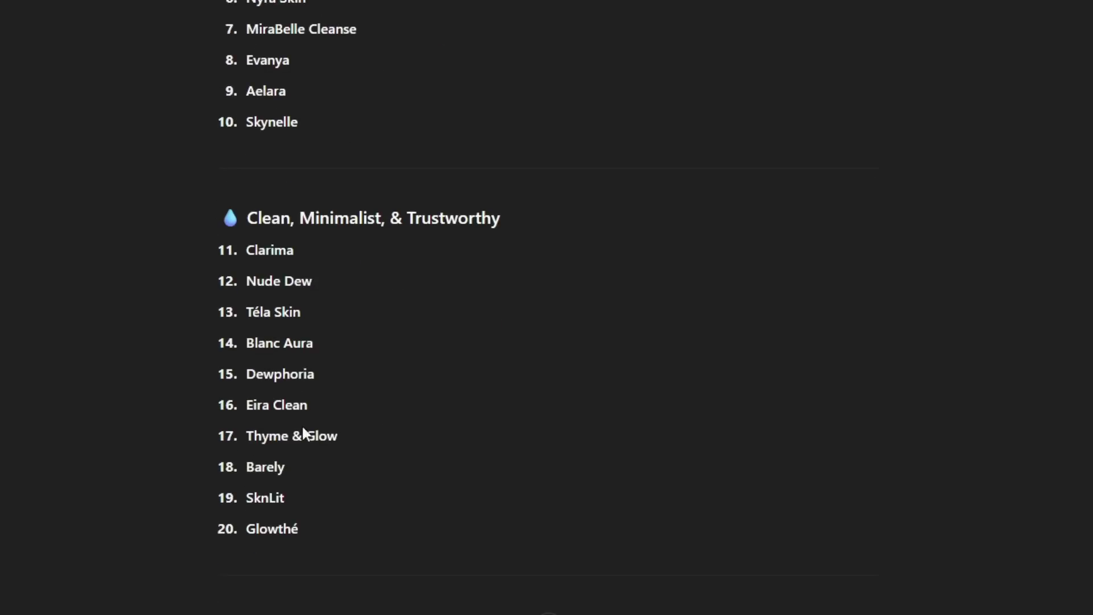
{"action": "left_click_drag", "start_coordinate": [248, 429], "coordinate": [338, 438]}
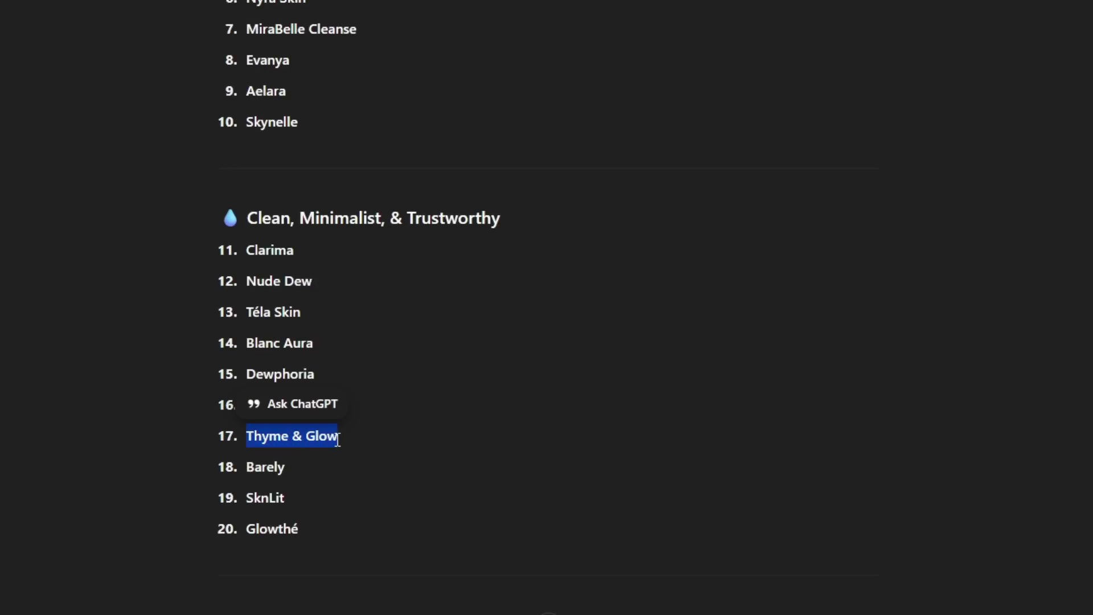
{"action": "key", "text": "Return"}
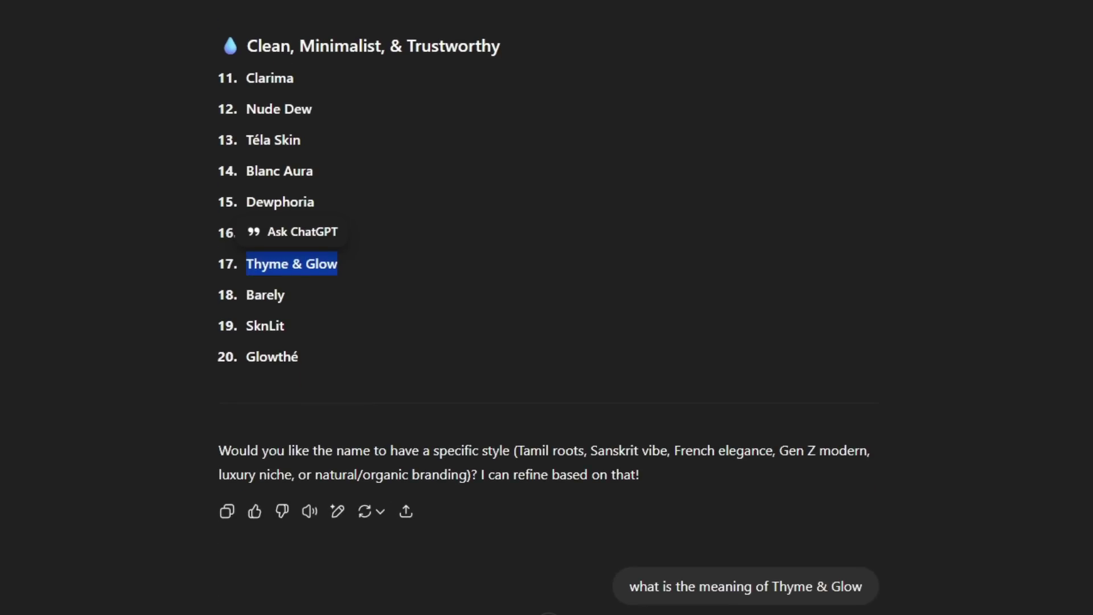
Step: Switch to the checklist note, strike through "Get Product Idea", and minimize the note
{"action": "key", "text": "alt+Tab"}
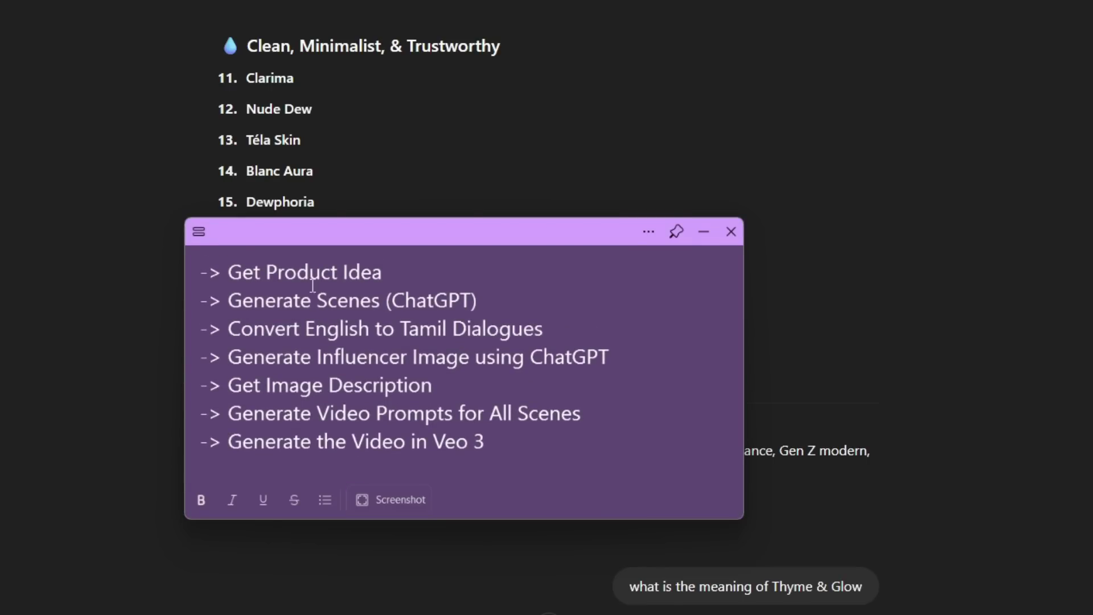
{"action": "left_click_drag", "start_coordinate": [393, 274], "coordinate": [233, 274]}
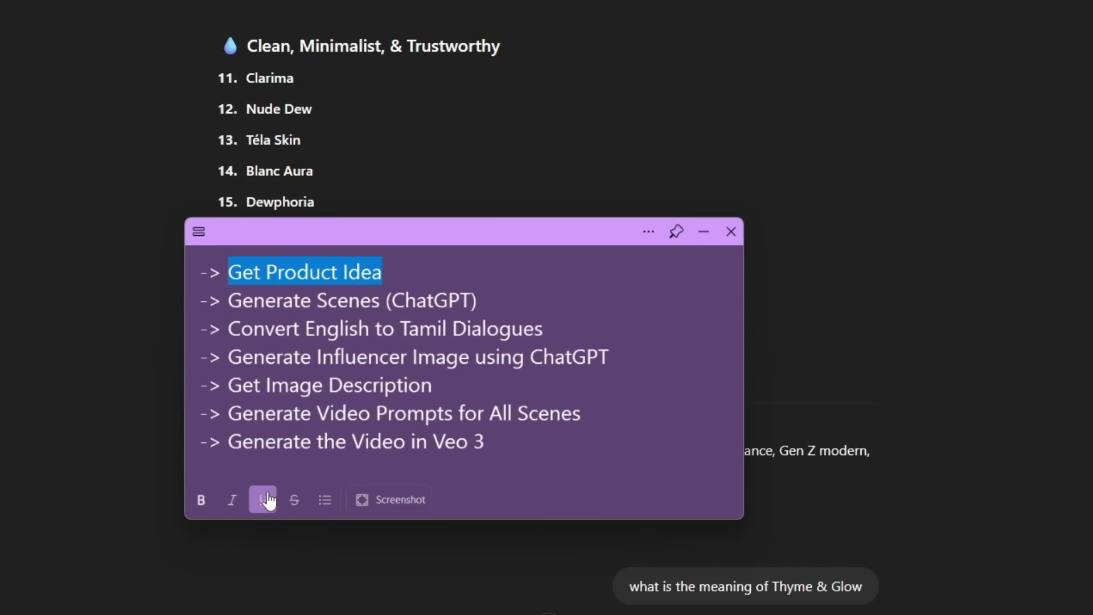
{"action": "left_click", "coordinate": [293, 501]}
{"action": "left_click", "coordinate": [288, 312]}
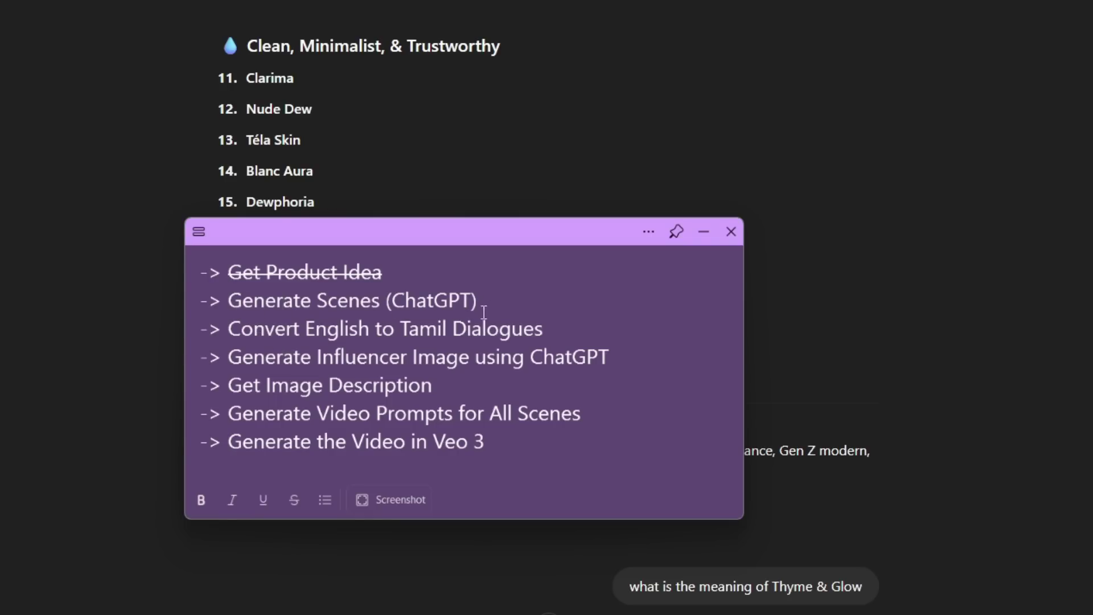
{"action": "left_click", "coordinate": [703, 232]}
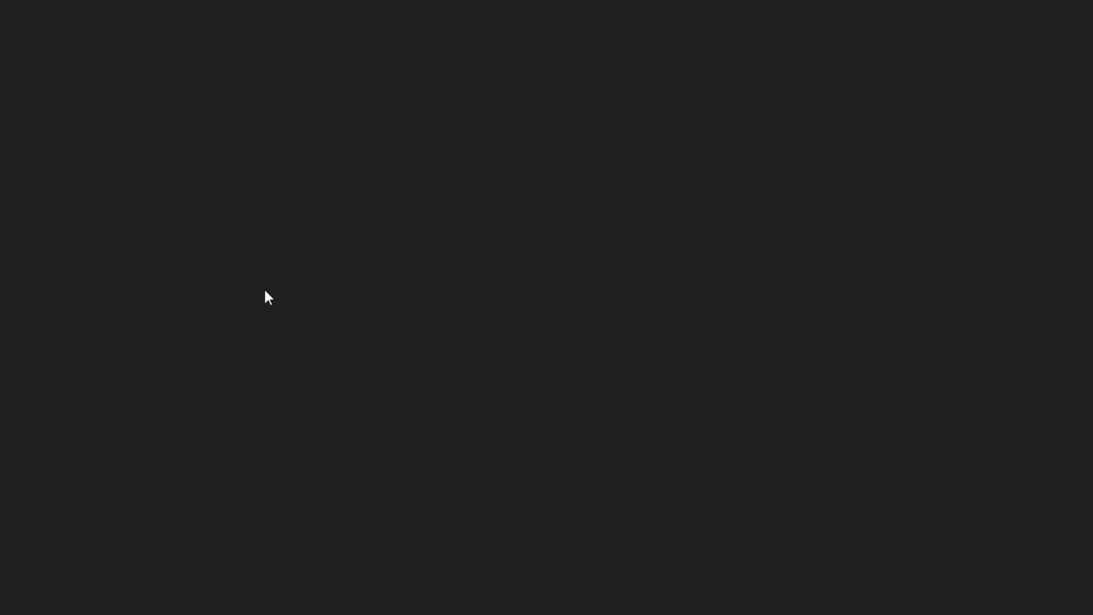
Step: Review the prompt requesting the influencer video scenes, highlighting its product and product name lines
{"action": "scroll", "coordinate": [183, 229], "scroll_direction": "up", "scroll_amount": 10}
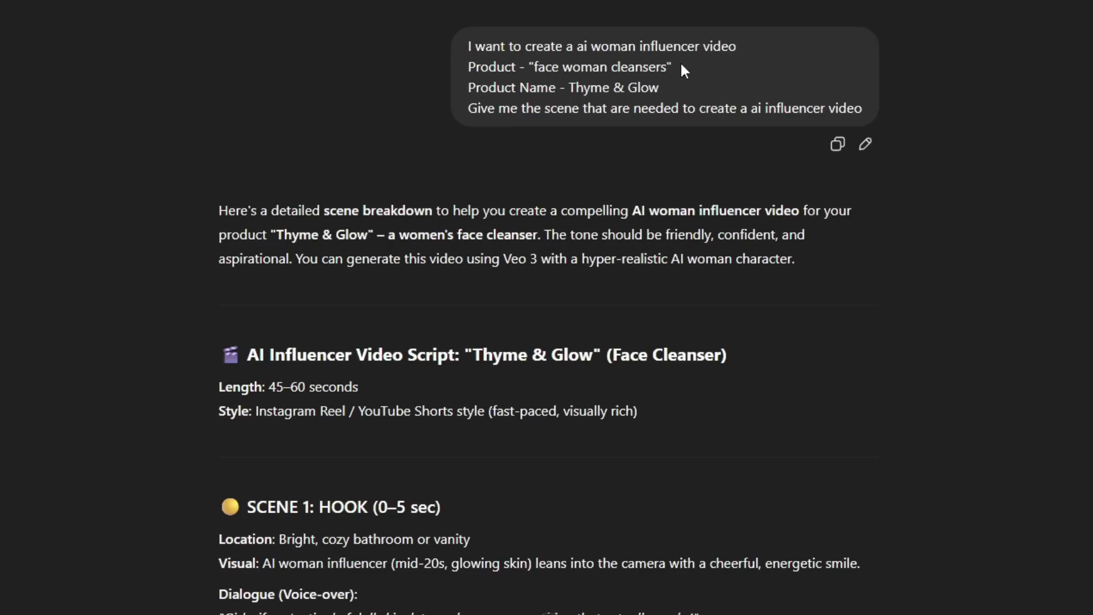
{"action": "left_click_drag", "start_coordinate": [468, 71], "coordinate": [678, 72]}
{"action": "left_click", "coordinate": [573, 69]}
{"action": "left_click_drag", "start_coordinate": [468, 88], "coordinate": [676, 89]}
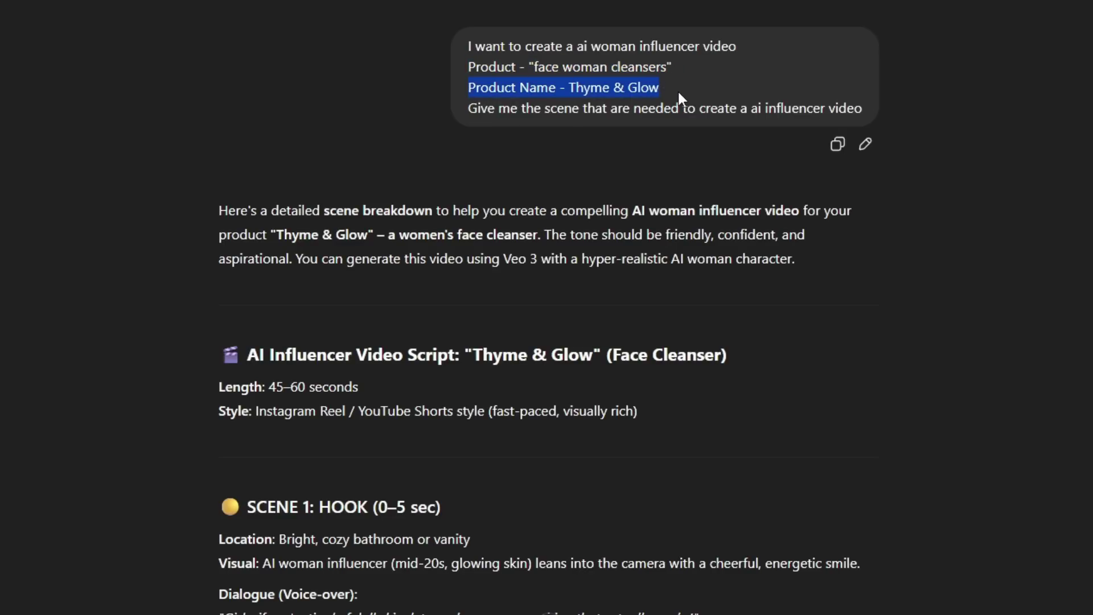
{"action": "left_click", "coordinate": [536, 88]}
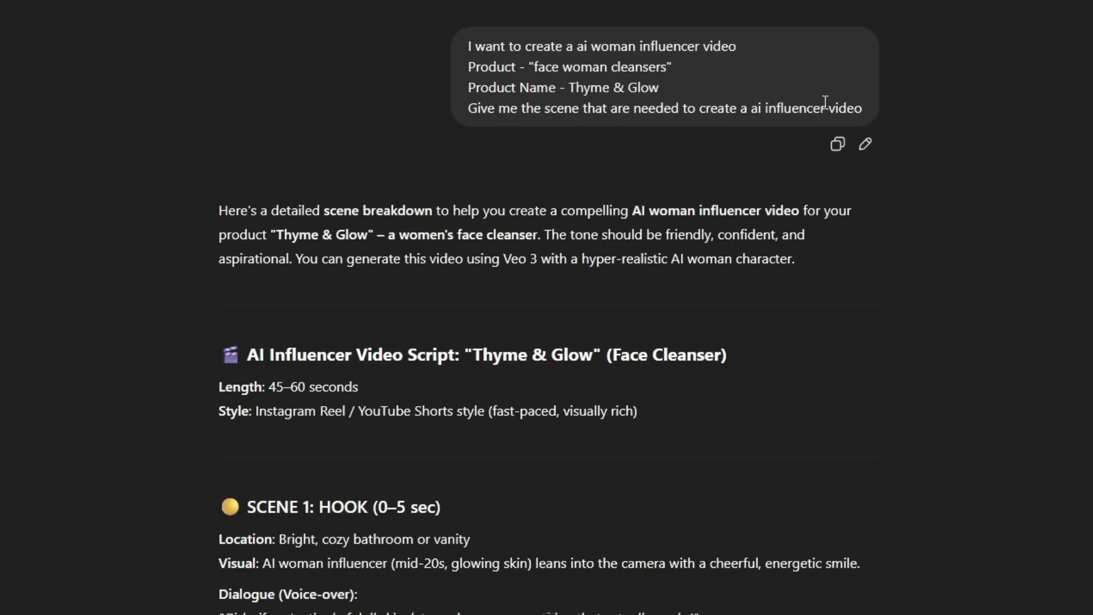
Step: Highlight the scene breakdown of the Thyme & Glow video script from Scene 1 onward
{"action": "scroll", "coordinate": [390, 366], "scroll_direction": "down", "scroll_amount": 4}
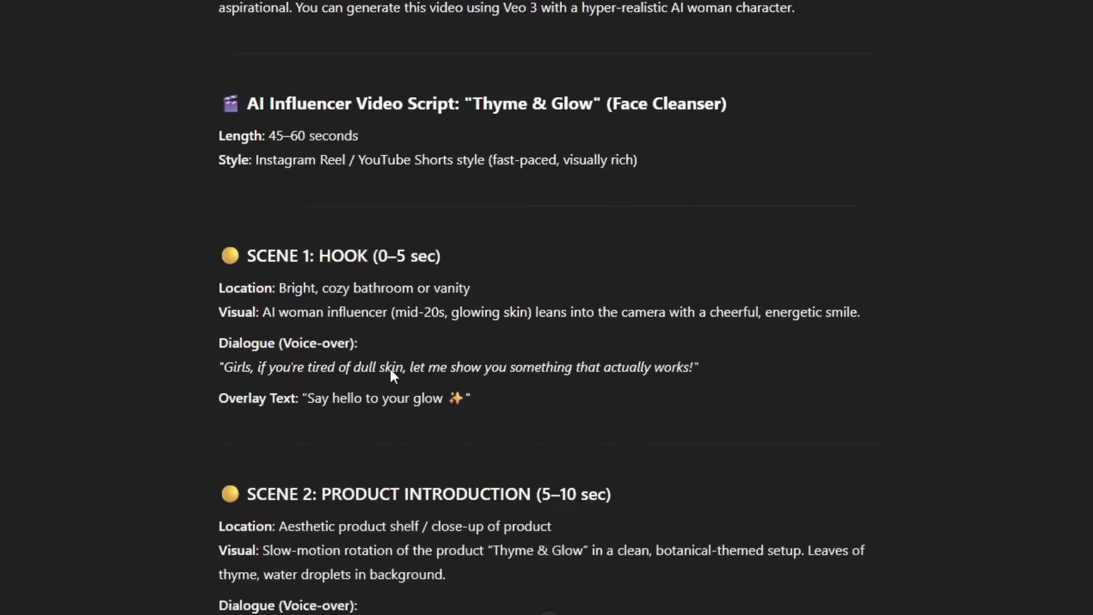
{"action": "scroll", "coordinate": [391, 369], "scroll_direction": "down", "scroll_amount": 3}
{"action": "scroll", "coordinate": [241, 258], "scroll_direction": "up", "scroll_amount": 3}
{"action": "left_click_drag", "start_coordinate": [242, 258], "coordinate": [521, 426]}
{"action": "scroll", "coordinate": [447, 407], "scroll_direction": "down", "scroll_amount": 18}
{"action": "scroll", "coordinate": [491, 429], "scroll_direction": "up", "scroll_amount": 15}
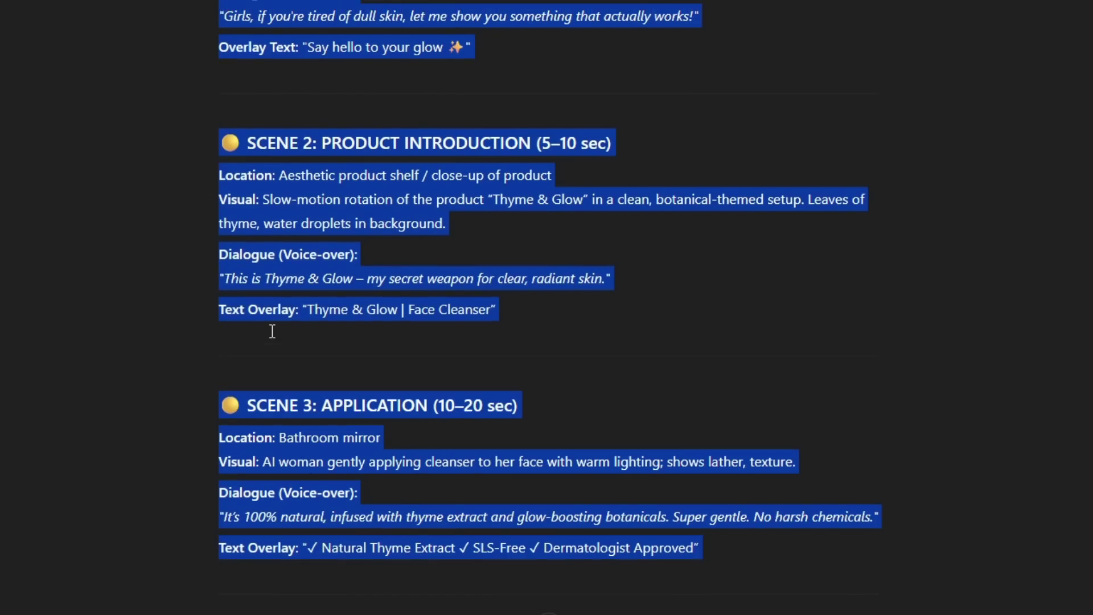
Step: Examine the location, visual, dialogue and overlay text in the script's first scenes, from the hook to the application
{"action": "scroll", "coordinate": [272, 331], "scroll_direction": "up", "scroll_amount": 6}
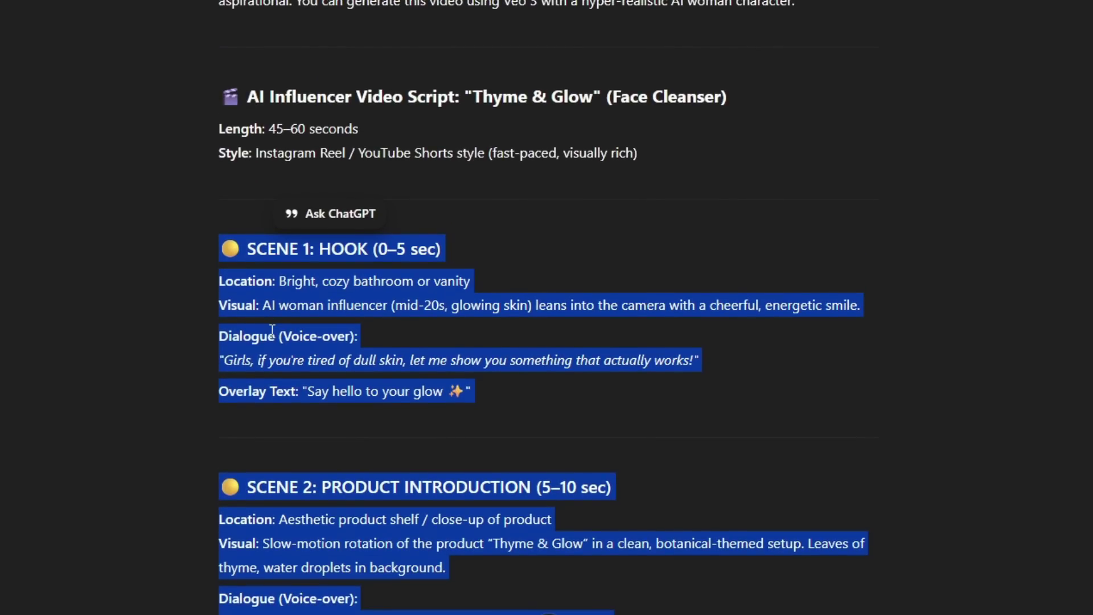
{"action": "scroll", "coordinate": [272, 331], "scroll_direction": "down", "scroll_amount": 3}
{"action": "scroll", "coordinate": [349, 424], "scroll_direction": "up", "scroll_amount": 1}
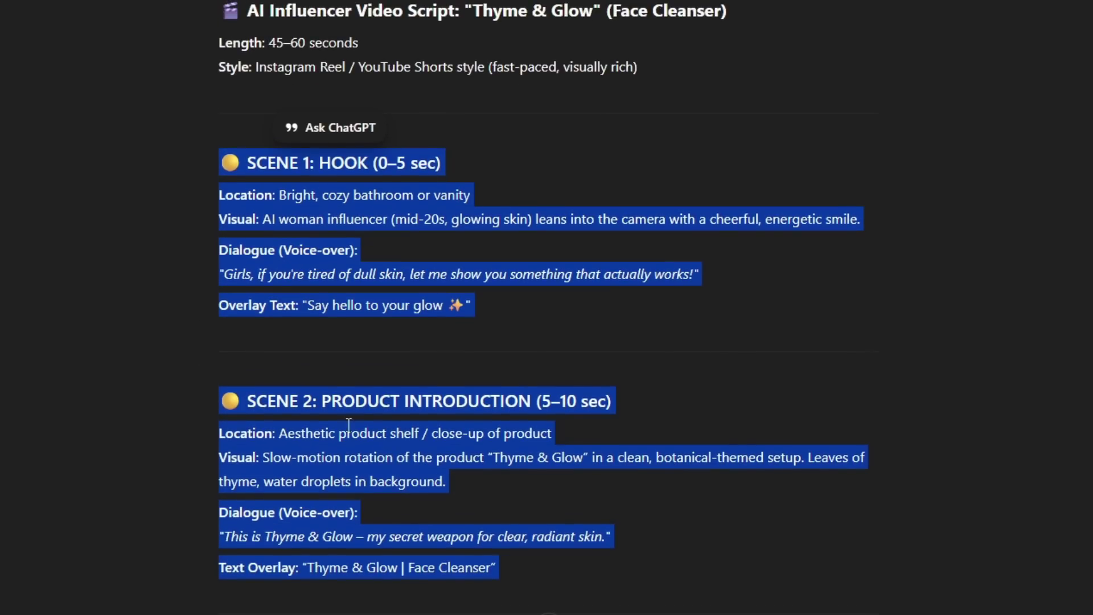
{"action": "scroll", "coordinate": [348, 424], "scroll_direction": "down", "scroll_amount": 3}
{"action": "scroll", "coordinate": [399, 421], "scroll_direction": "up", "scroll_amount": 4}
{"action": "scroll", "coordinate": [409, 420], "scroll_direction": "down", "scroll_amount": 1}
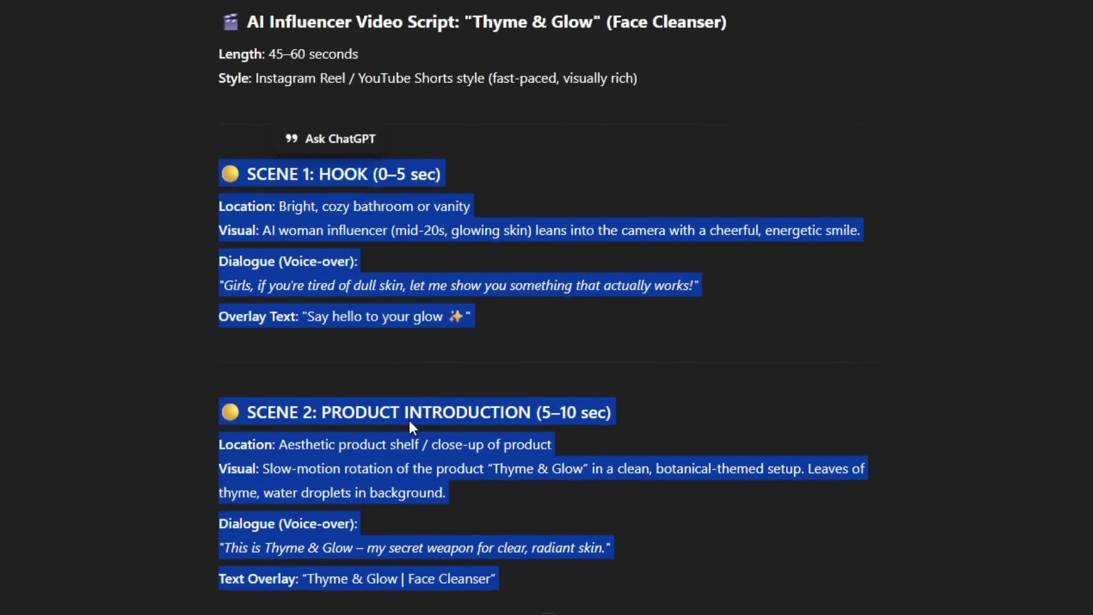
{"action": "scroll", "coordinate": [410, 425], "scroll_direction": "down", "scroll_amount": 1}
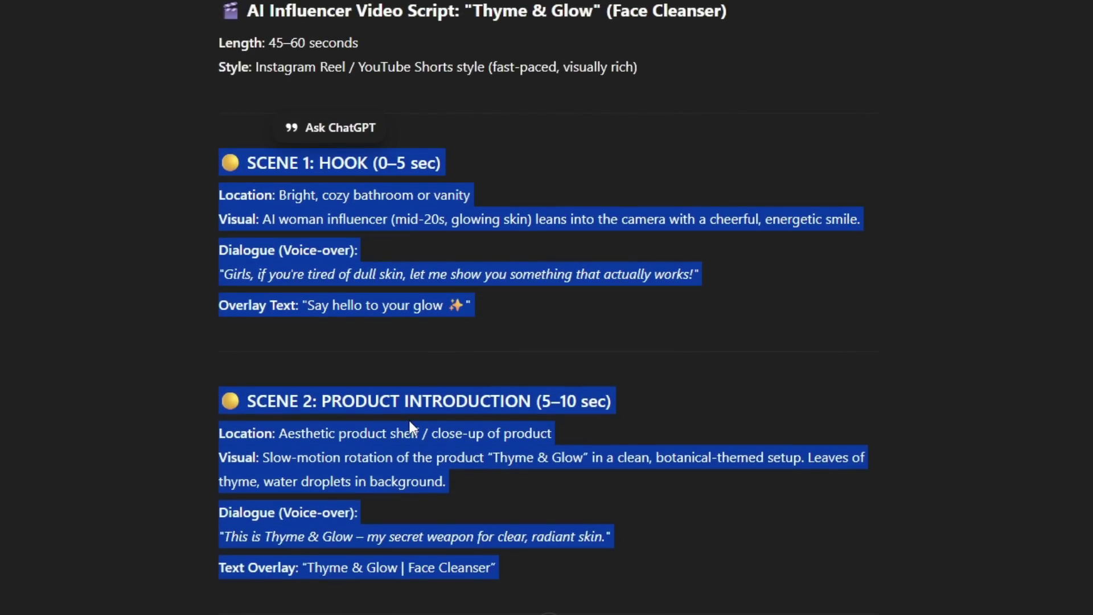
{"action": "scroll", "coordinate": [426, 413], "scroll_direction": "down", "scroll_amount": 5}
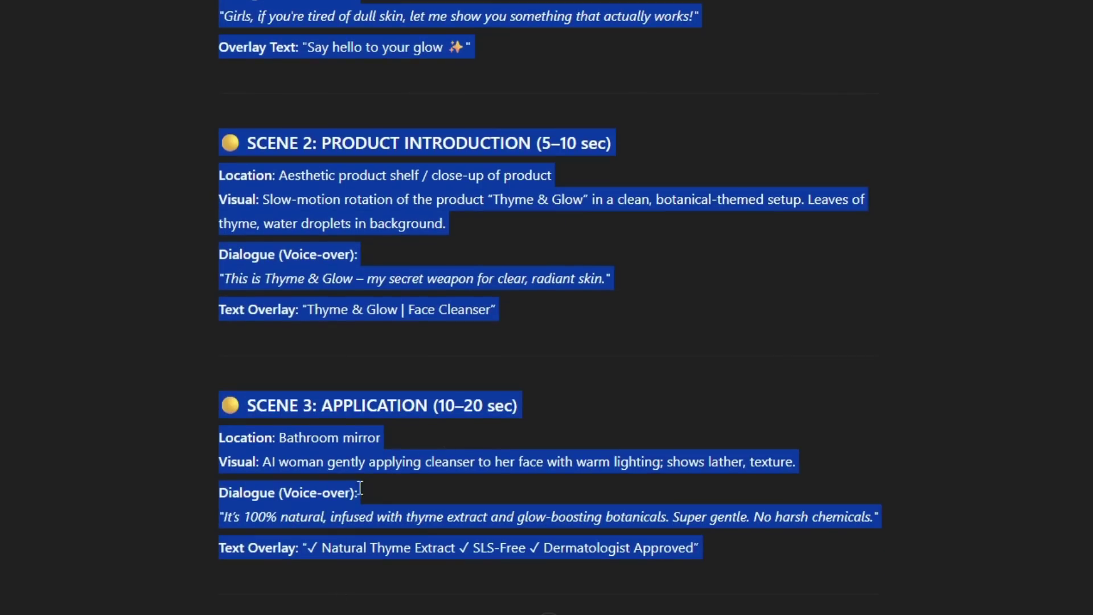
Step: Clear the text selection and read through the remaining scenes, including application, results and call to action
{"action": "left_click", "coordinate": [427, 414]}
{"action": "scroll", "coordinate": [341, 507], "scroll_direction": "down", "scroll_amount": 3}
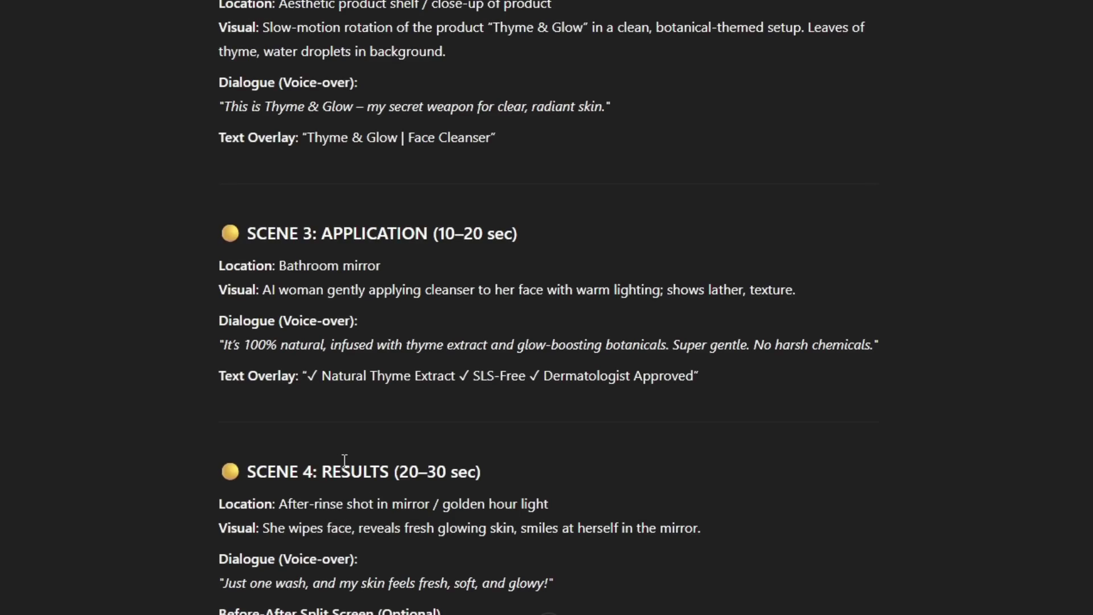
{"action": "scroll", "coordinate": [349, 463], "scroll_direction": "up", "scroll_amount": 5}
{"action": "scroll", "coordinate": [320, 481], "scroll_direction": "down", "scroll_amount": 12}
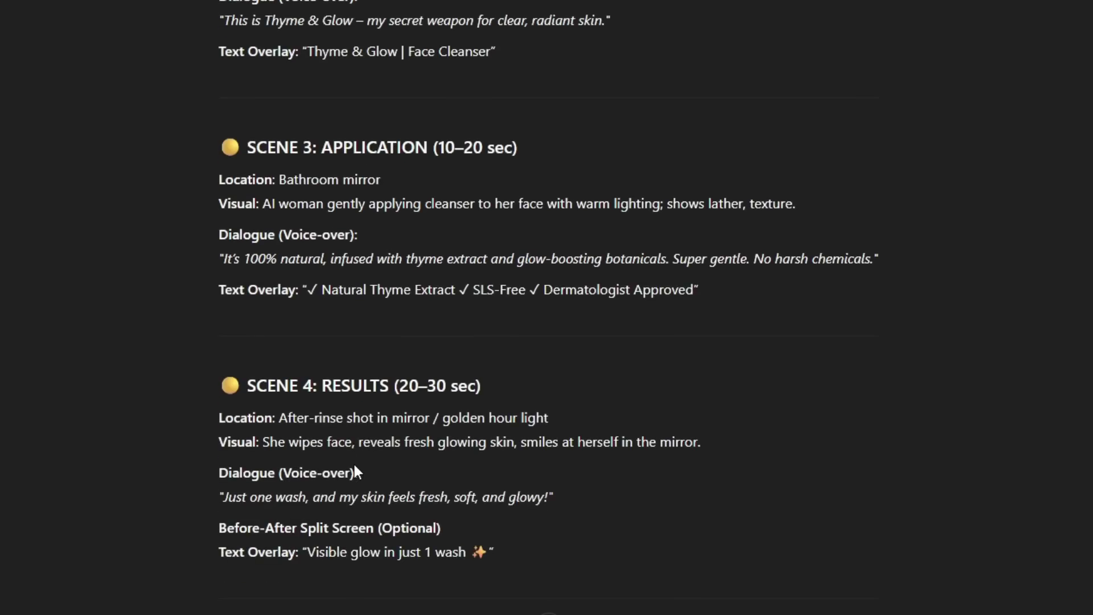
{"action": "scroll", "coordinate": [308, 443], "scroll_direction": "up", "scroll_amount": 13}
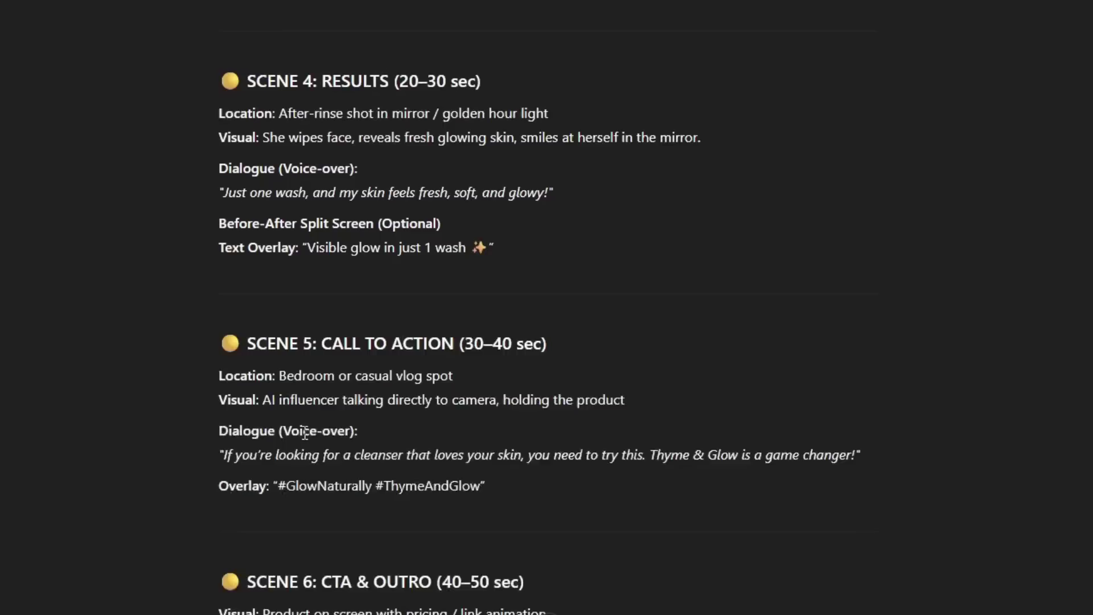
{"action": "scroll", "coordinate": [256, 291], "scroll_direction": "up", "scroll_amount": 3}
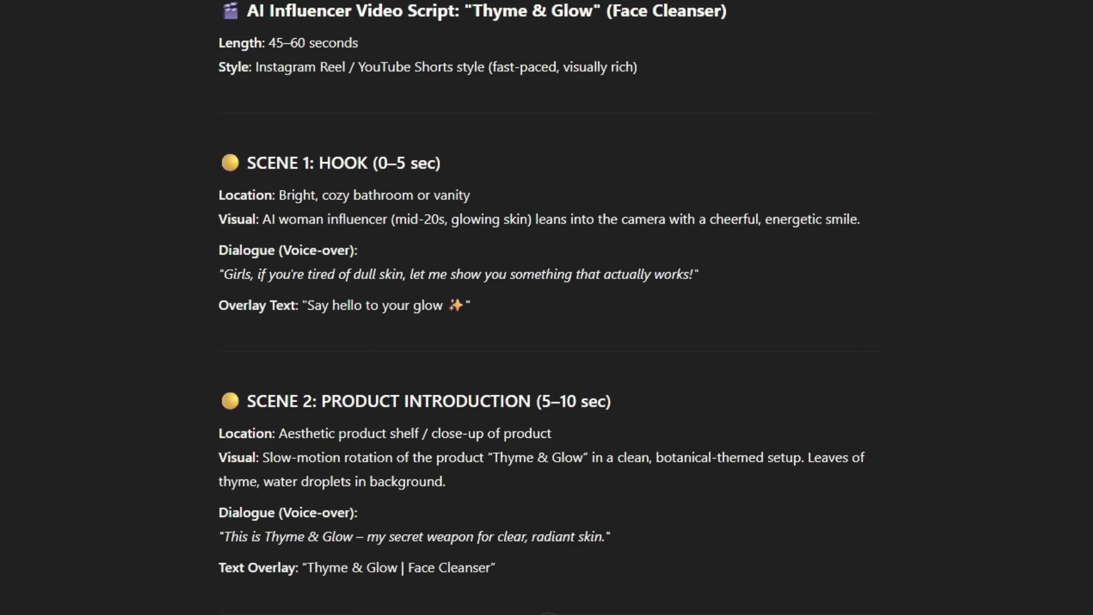
Step: Switch to the sticky note checklist and strike through "Generate Scenes (ChatGPT)"
{"action": "key", "text": "alt+Tab"}
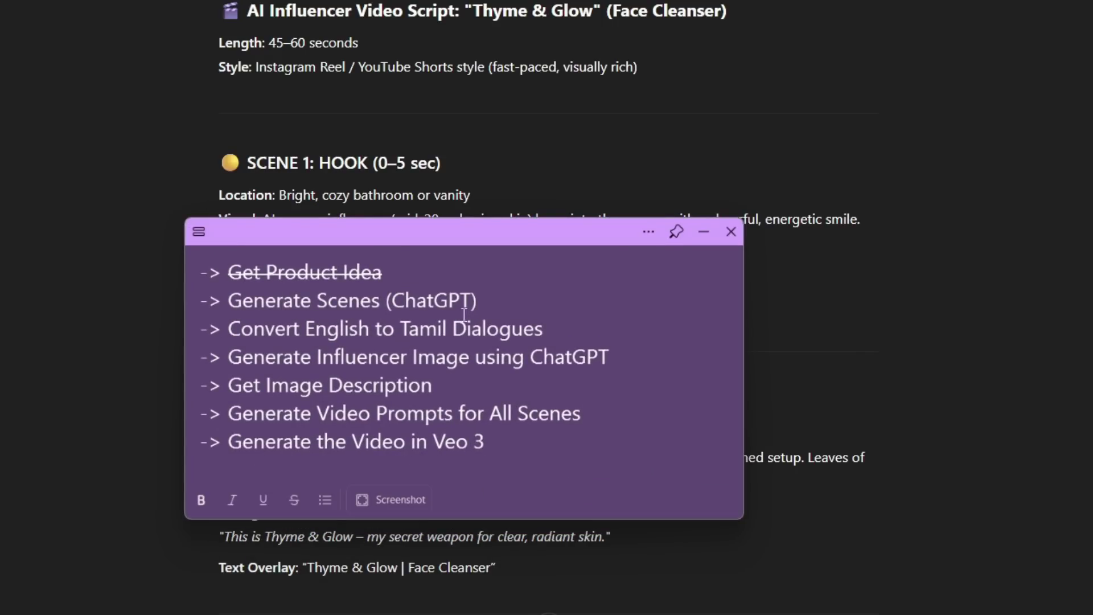
{"action": "left_click_drag", "start_coordinate": [490, 302], "coordinate": [308, 305]}
{"action": "left_click_drag", "start_coordinate": [252, 305], "coordinate": [228, 301]}
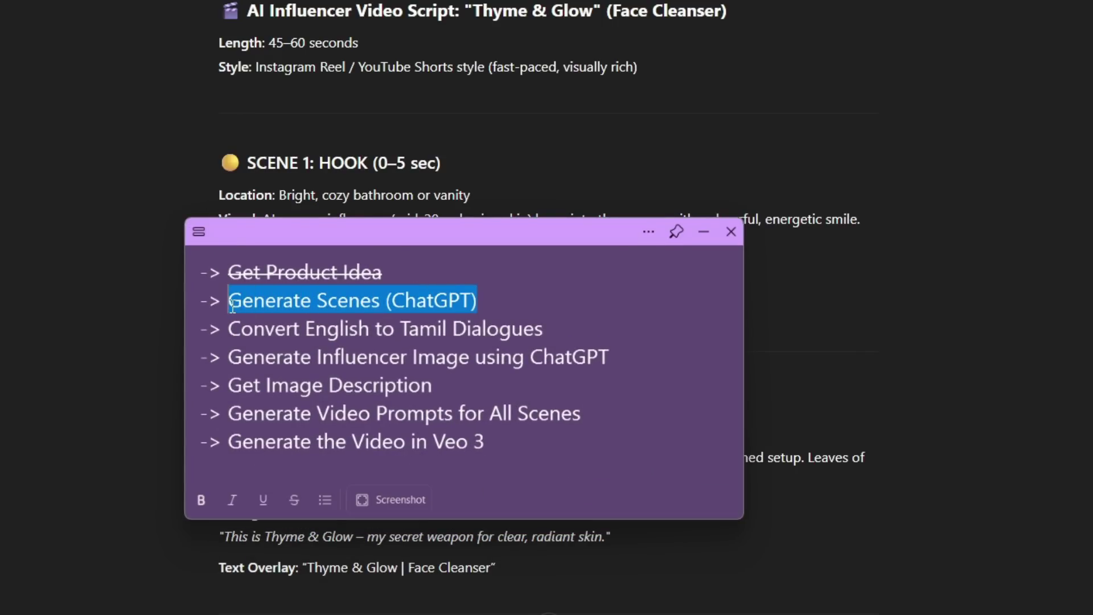
{"action": "left_click", "coordinate": [294, 500]}
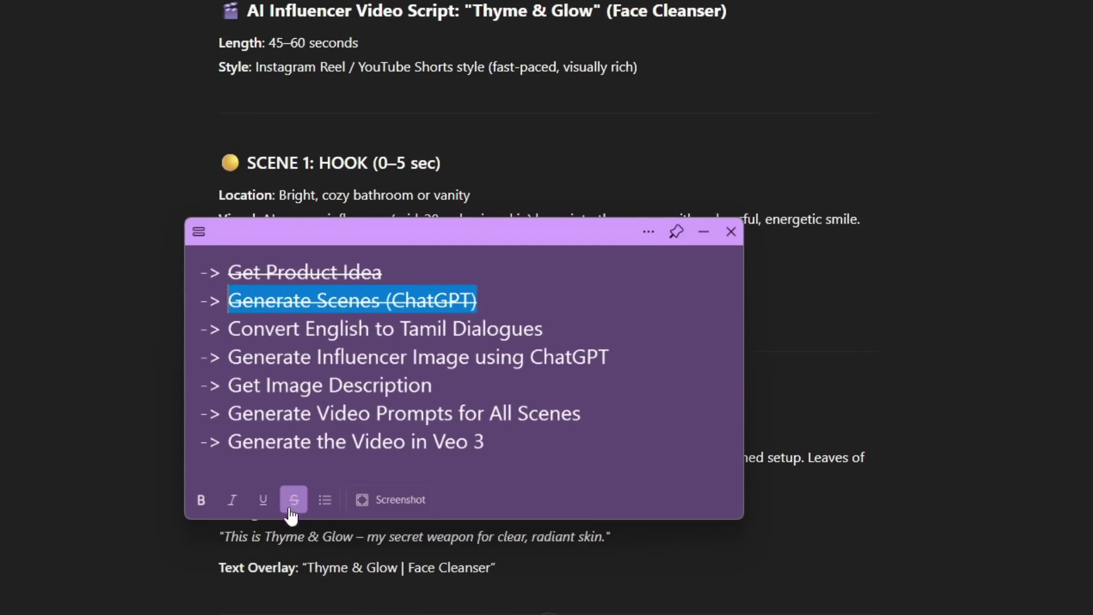
{"action": "left_click", "coordinate": [258, 345]}
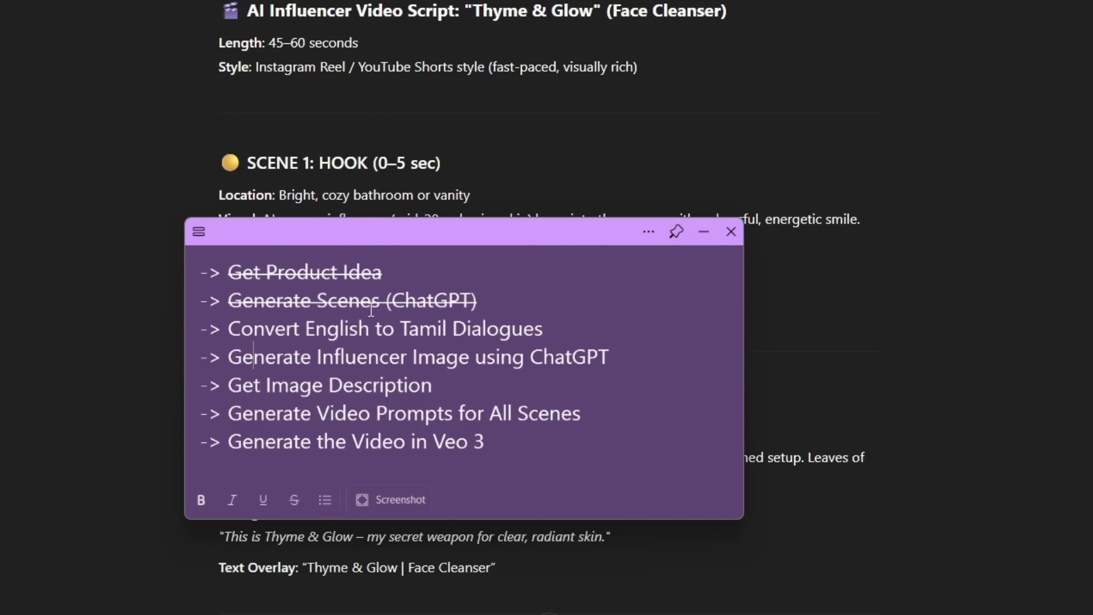
Step: Highlight the "Convert English to Tamil Dialogues" task in the checklist, clear the selection and minimize the note
{"action": "left_click_drag", "start_coordinate": [229, 328], "coordinate": [546, 330]}
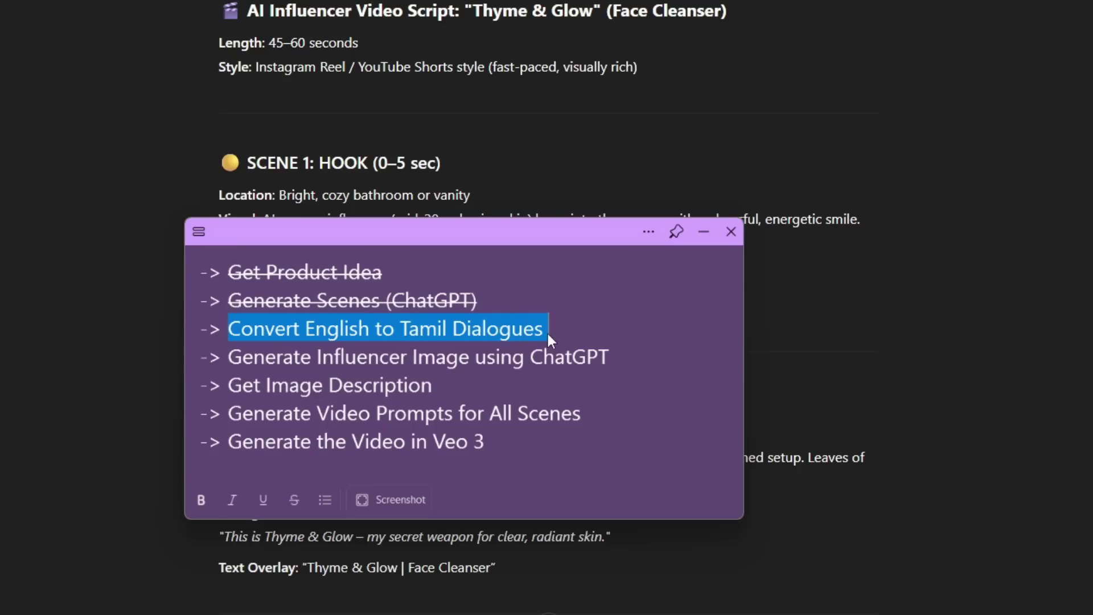
{"action": "left_click", "coordinate": [685, 336]}
{"action": "left_click", "coordinate": [703, 231]}
Step: Copy Scene 1's location, visual, dialogue and overlay text from the Thyme & Glow video script
{"action": "scroll", "coordinate": [373, 283], "scroll_direction": "up", "scroll_amount": 3}
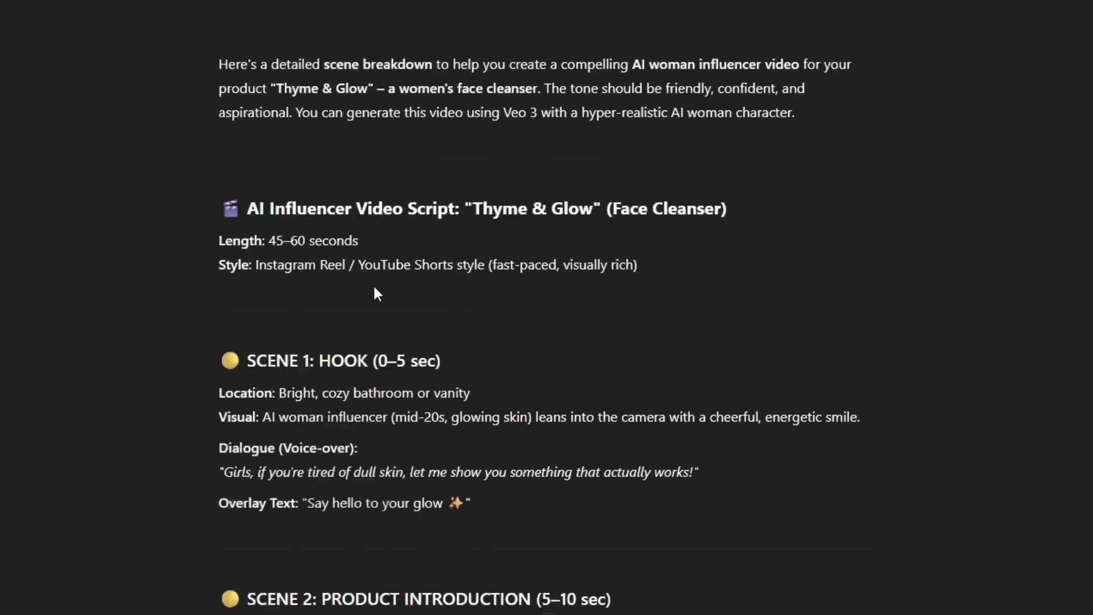
{"action": "scroll", "coordinate": [373, 287], "scroll_direction": "down", "scroll_amount": 3}
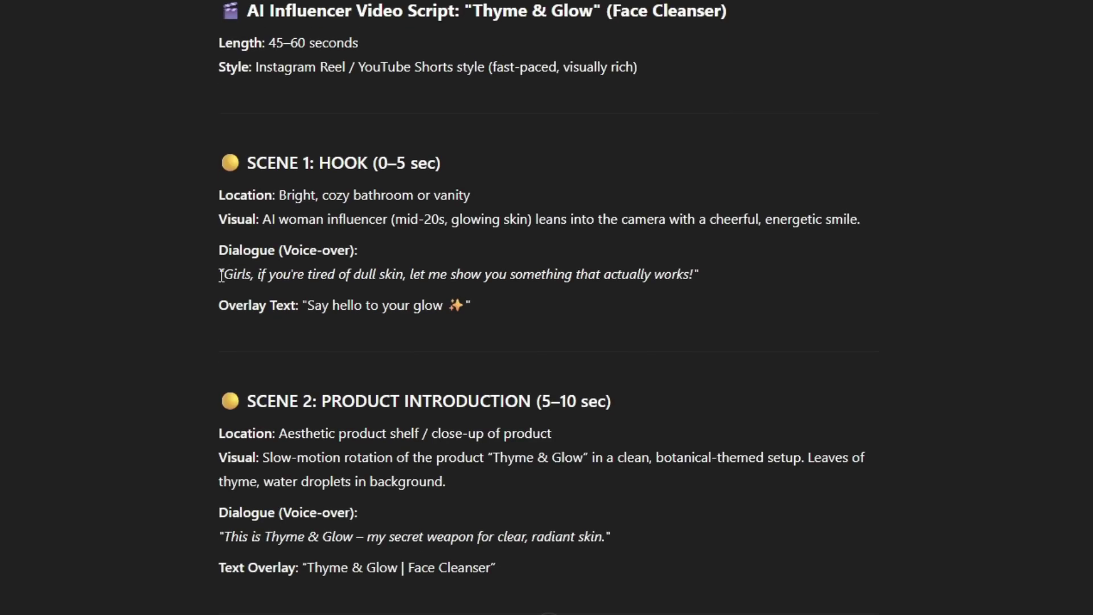
{"action": "left_click_drag", "start_coordinate": [222, 275], "coordinate": [693, 280]}
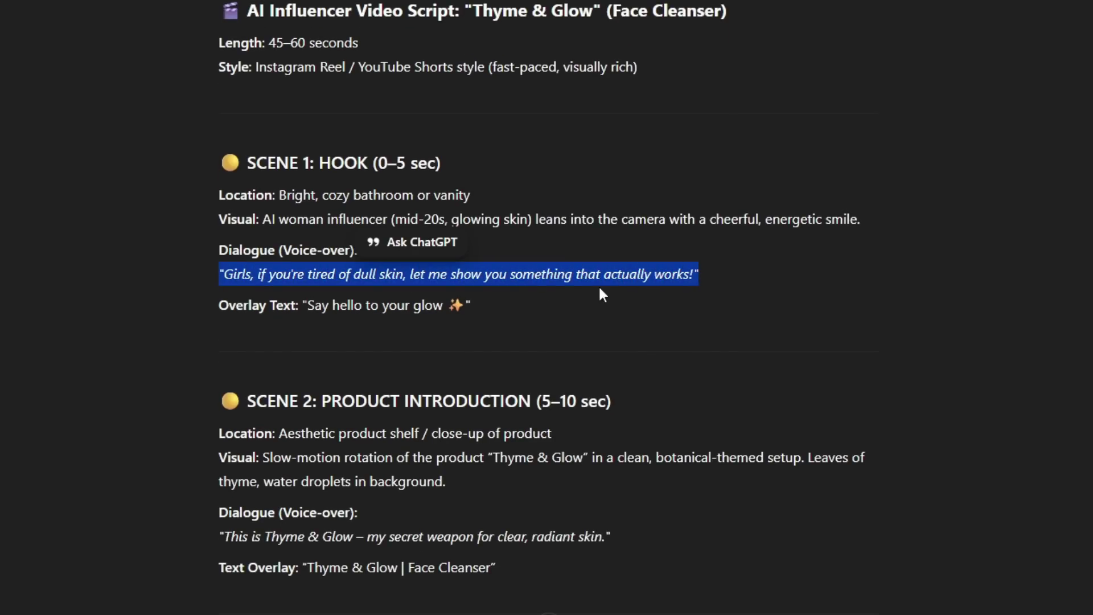
{"action": "left_click", "coordinate": [404, 273]}
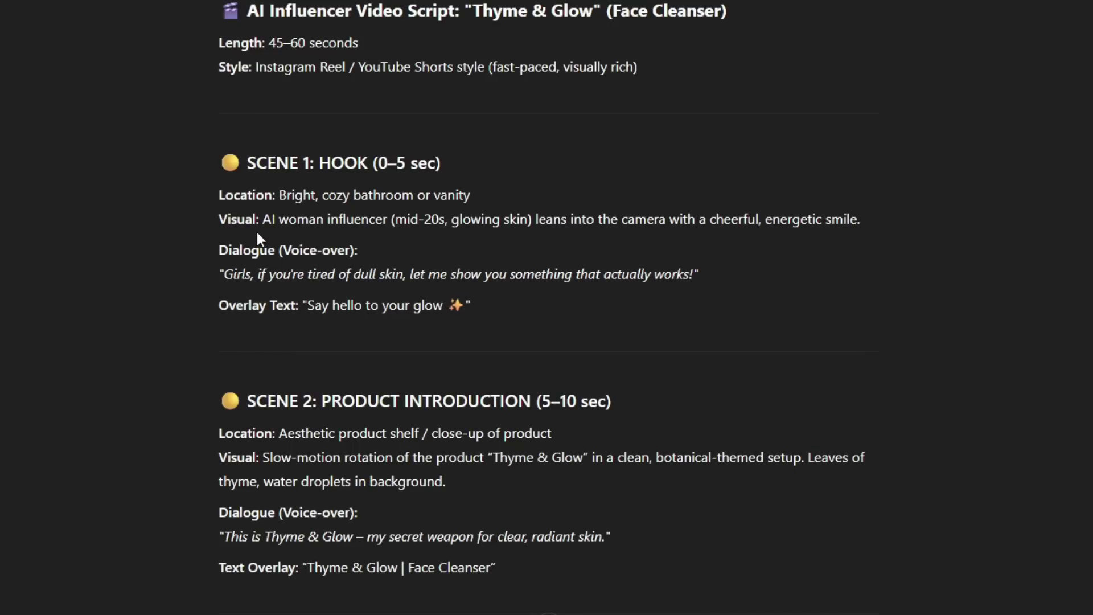
{"action": "left_click_drag", "start_coordinate": [221, 195], "coordinate": [484, 306]}
{"action": "right_click", "coordinate": [311, 256]}
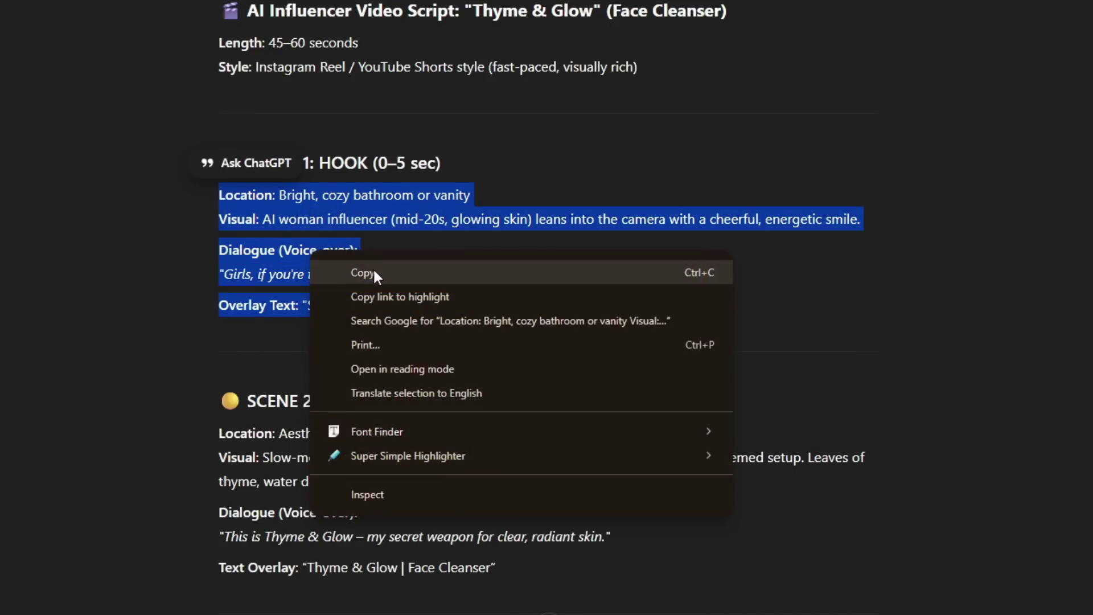
{"action": "left_click", "coordinate": [374, 268]}
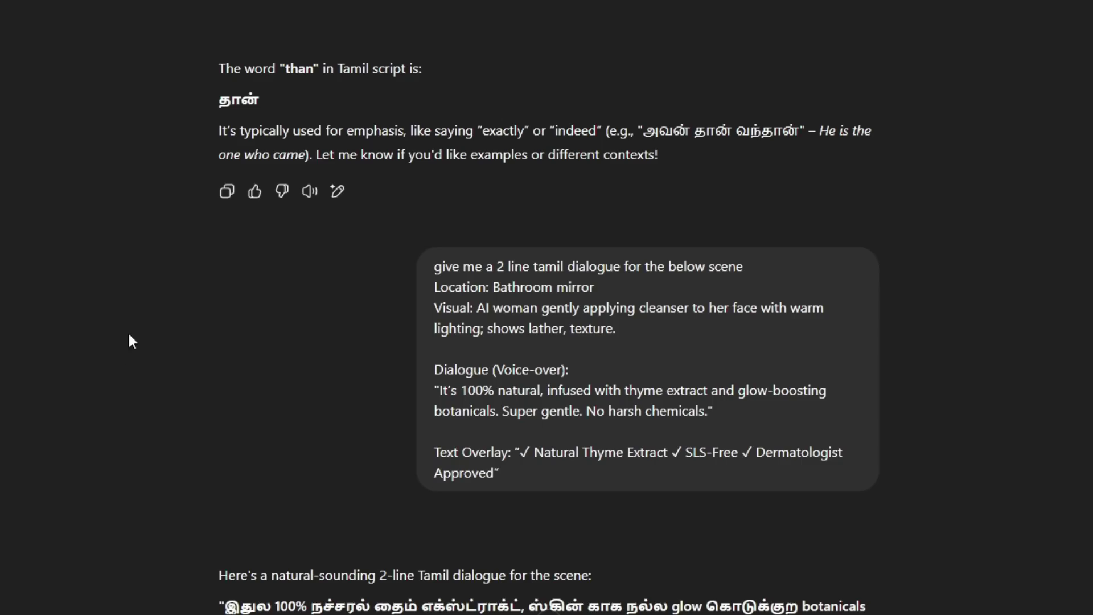
Step: In the Tamil dialogue chat, review the prompt requesting a 2-line Tamil dialogue and the bathroom mirror scene details beneath it
{"action": "scroll", "coordinate": [276, 361], "scroll_direction": "up", "scroll_amount": 1}
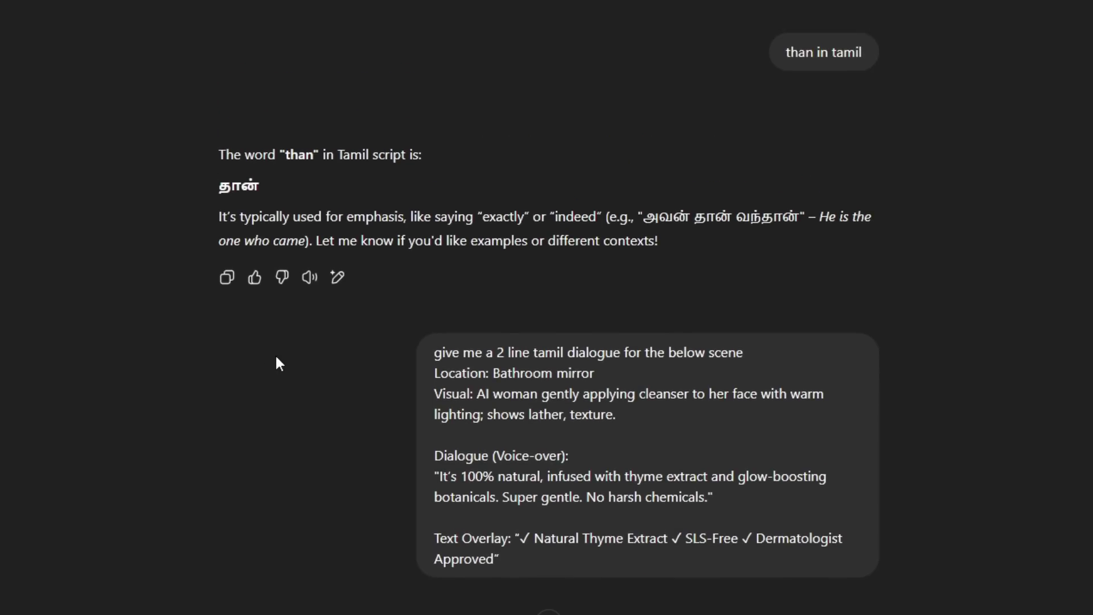
{"action": "scroll", "coordinate": [161, 354], "scroll_direction": "down", "scroll_amount": 1}
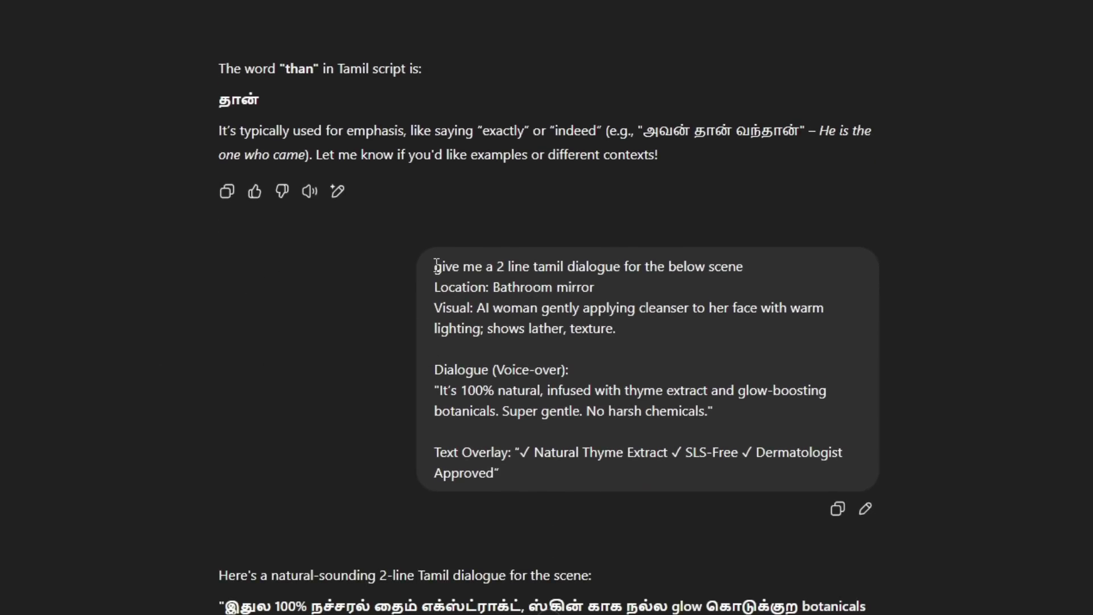
{"action": "left_click_drag", "start_coordinate": [436, 266], "coordinate": [754, 267]}
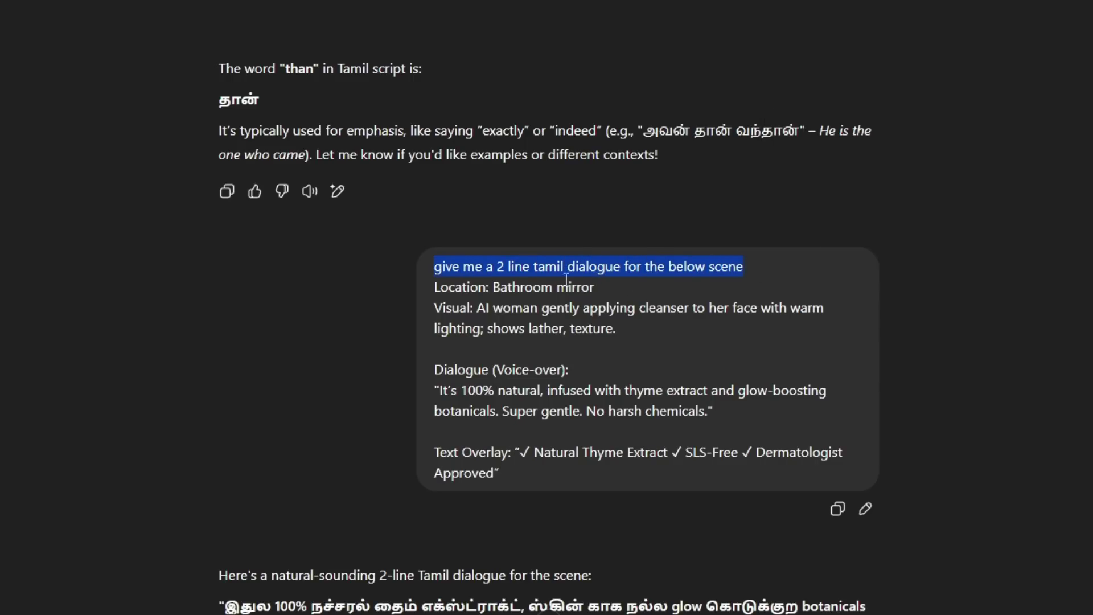
{"action": "left_click_drag", "start_coordinate": [436, 293], "coordinate": [552, 469]}
{"action": "left_click", "coordinate": [479, 299]}
Step: Examine the two-line Tamil dialogue generated for the bathroom mirror scene, highlighting both lines
{"action": "scroll", "coordinate": [378, 327], "scroll_direction": "down", "scroll_amount": 1}
{"action": "scroll", "coordinate": [379, 331], "scroll_direction": "down", "scroll_amount": 2}
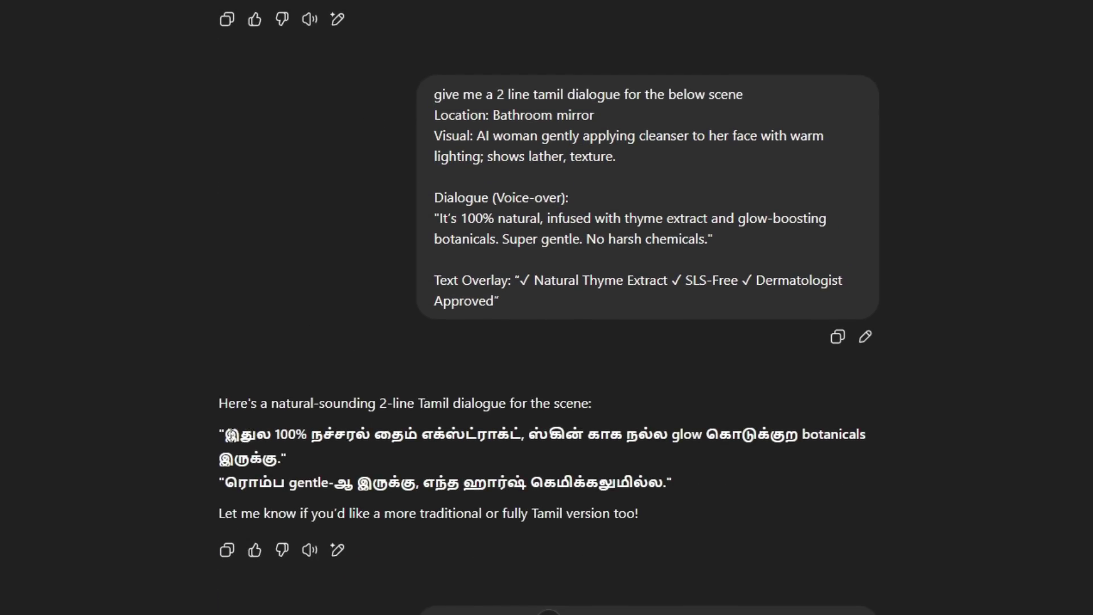
{"action": "left_click_drag", "start_coordinate": [227, 434], "coordinate": [676, 479]}
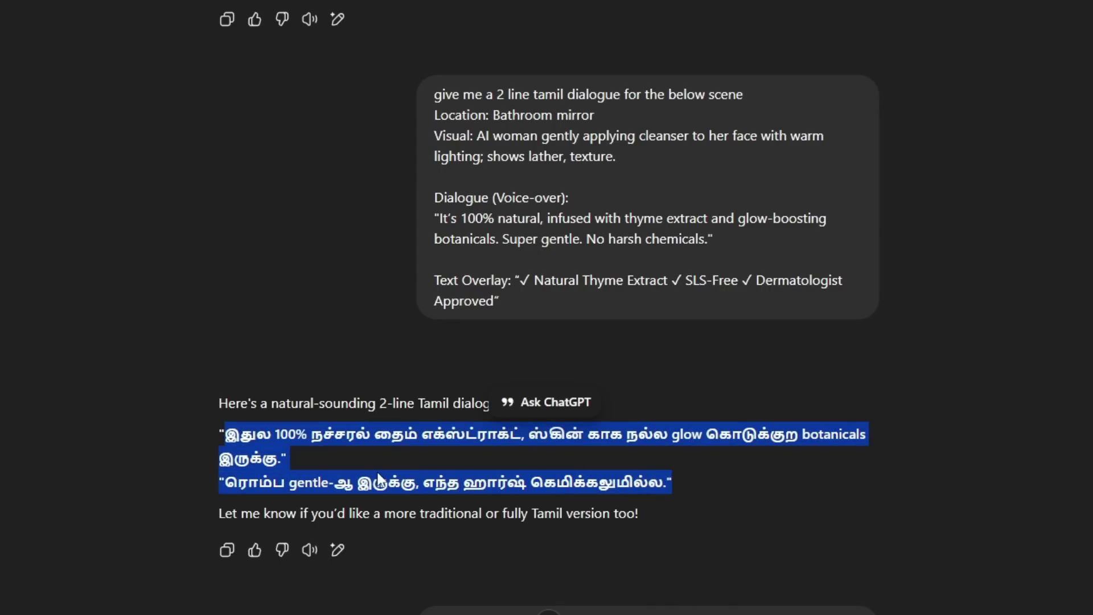
{"action": "left_click", "coordinate": [200, 456]}
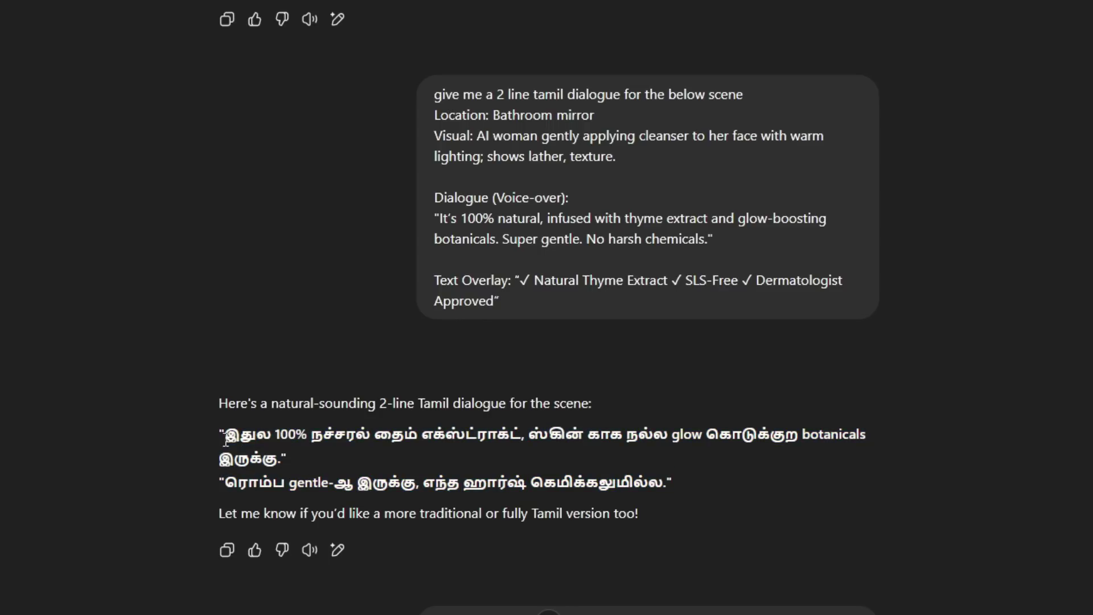
{"action": "left_click_drag", "start_coordinate": [217, 431], "coordinate": [674, 481]}
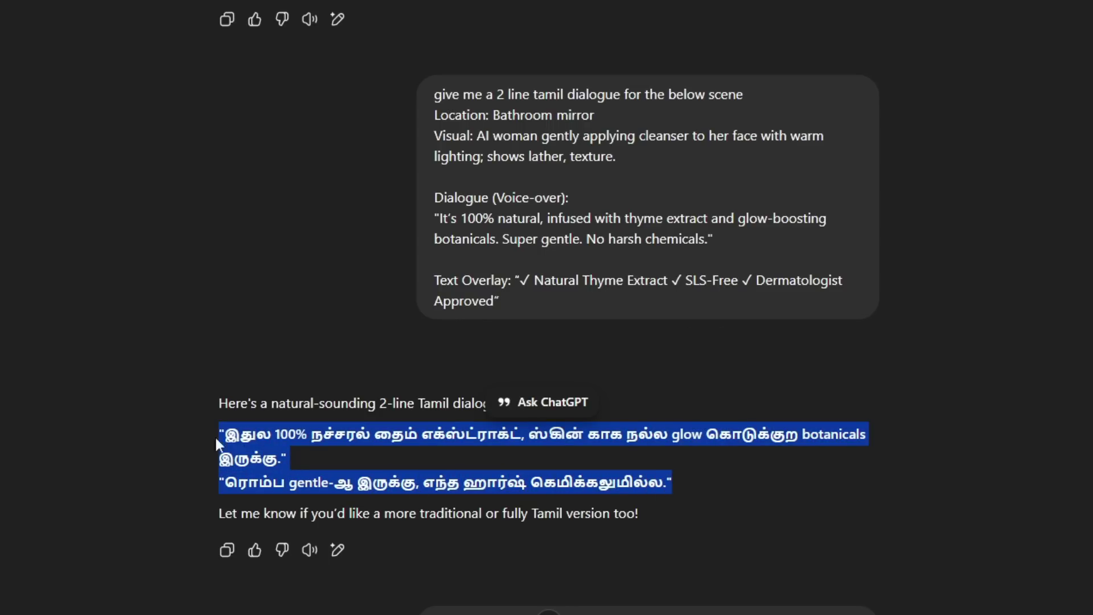
{"action": "left_click", "coordinate": [273, 449]}
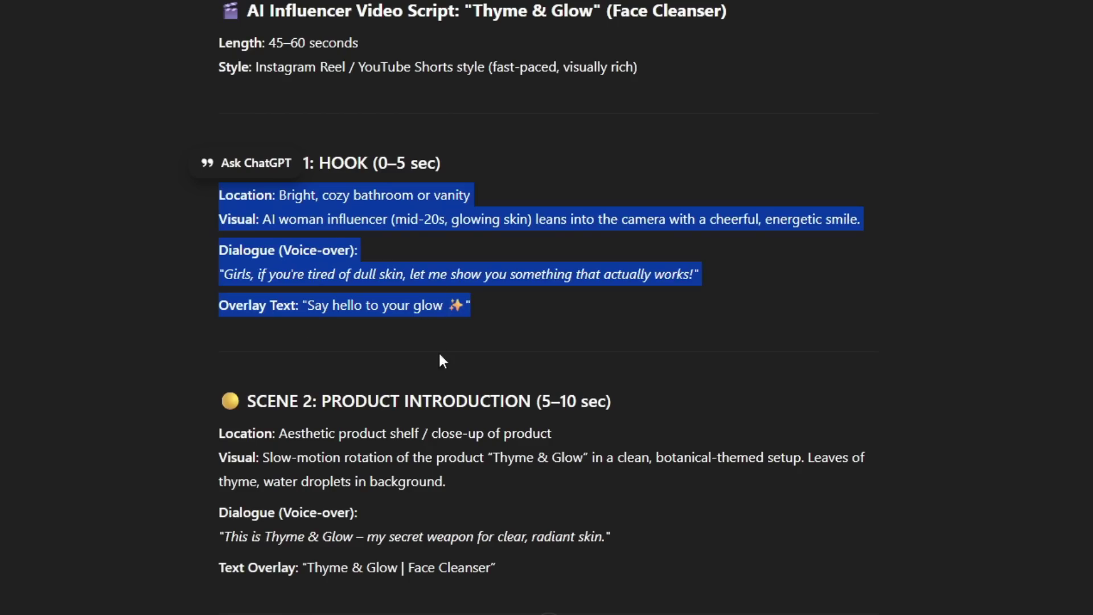
Step: Strike through "Convert English to Tamil Dialogues" in the sticky note checklist and minimize the note
{"action": "scroll", "coordinate": [438, 351], "scroll_direction": "down", "scroll_amount": 3}
{"action": "scroll", "coordinate": [330, 352], "scroll_direction": "down", "scroll_amount": 1}
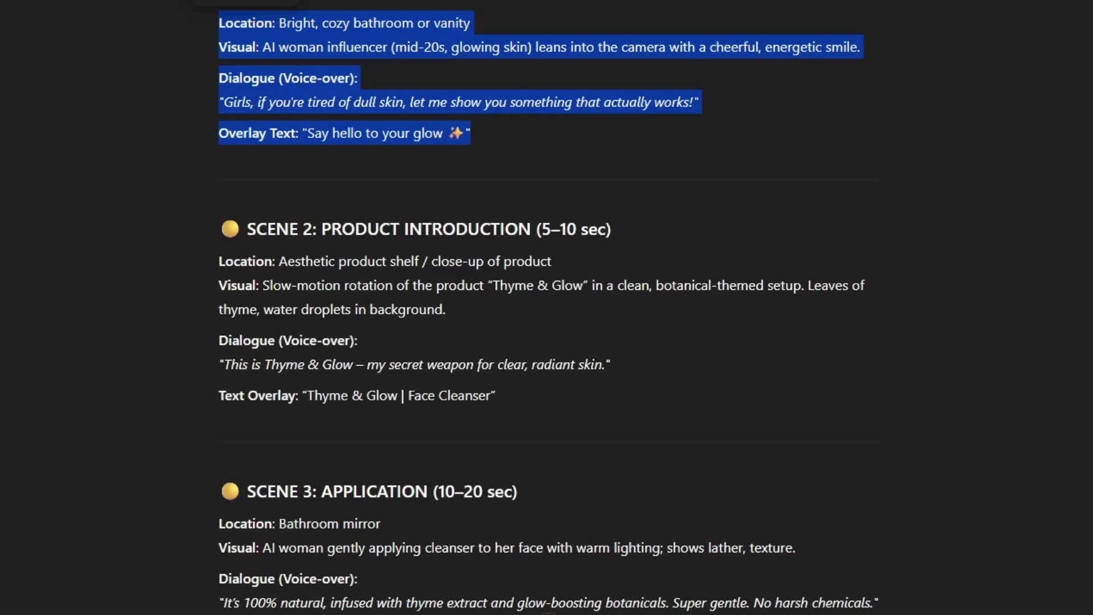
{"action": "key", "text": "alt+Tab"}
{"action": "left_click", "coordinate": [410, 329]}
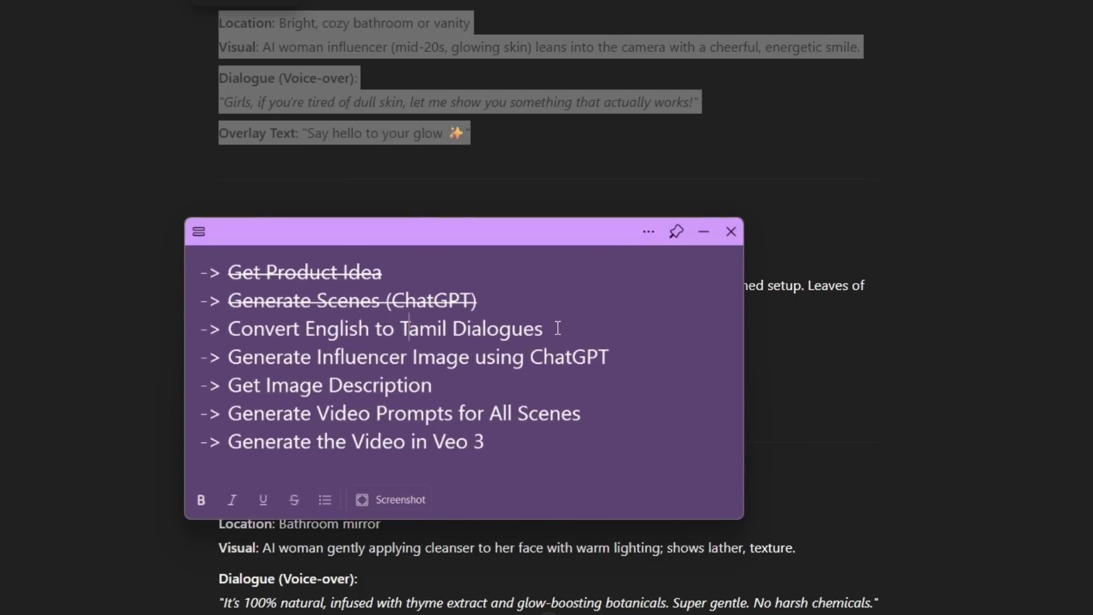
{"action": "left_click_drag", "start_coordinate": [558, 328], "coordinate": [231, 329]}
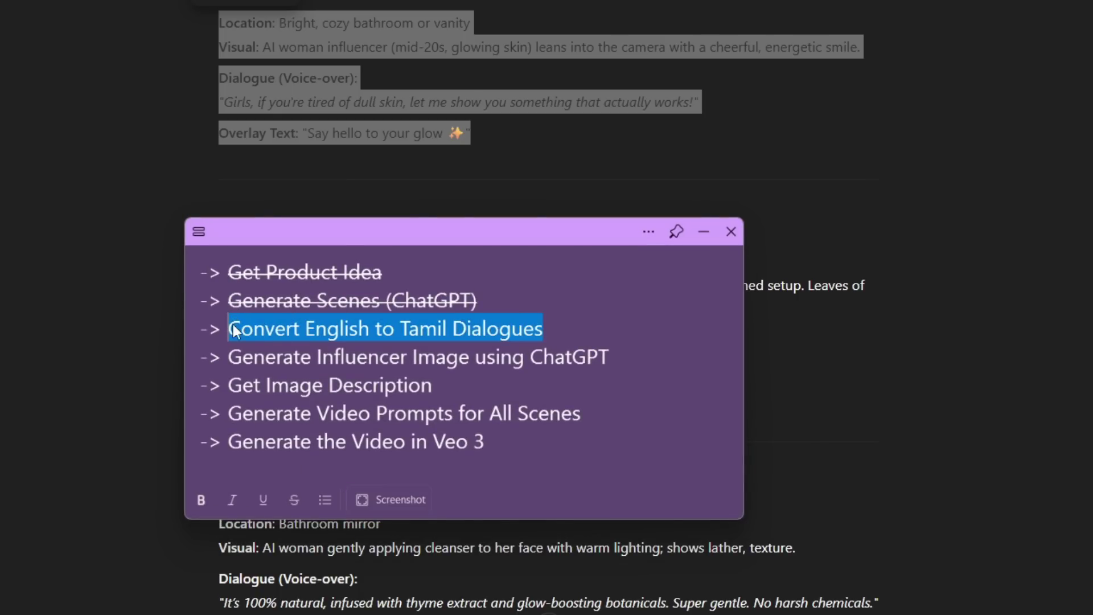
{"action": "left_click", "coordinate": [294, 501]}
{"action": "left_click", "coordinate": [283, 357]}
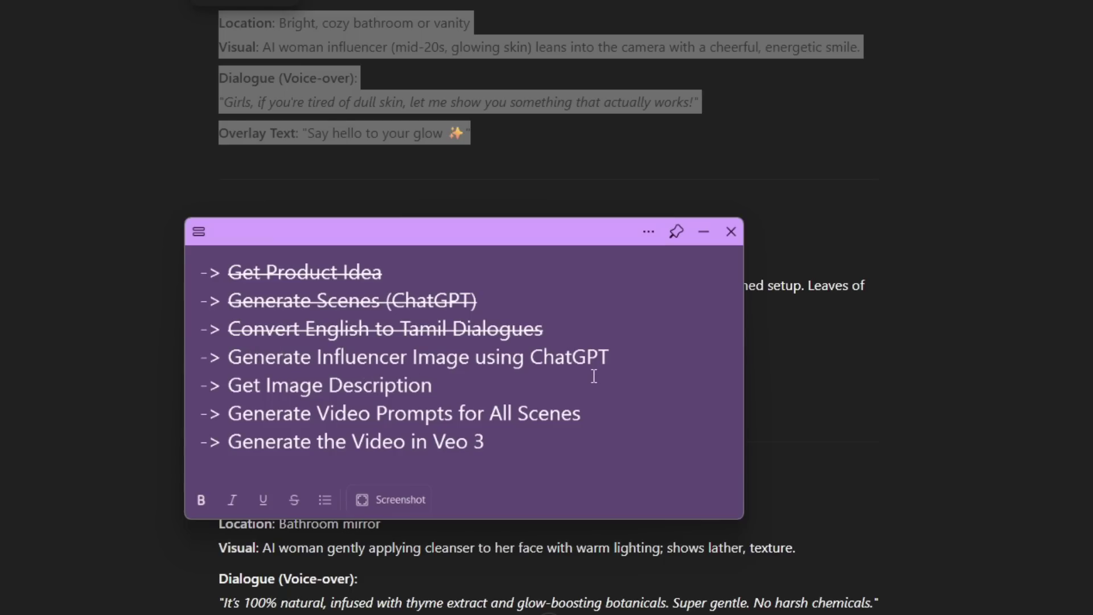
{"action": "left_click", "coordinate": [704, 232]}
Step: Review the request for a Tamil woman influencer styled like a cinema actress and highlight part of the resulting prompt
{"action": "scroll", "coordinate": [531, 329], "scroll_direction": "up", "scroll_amount": 9}
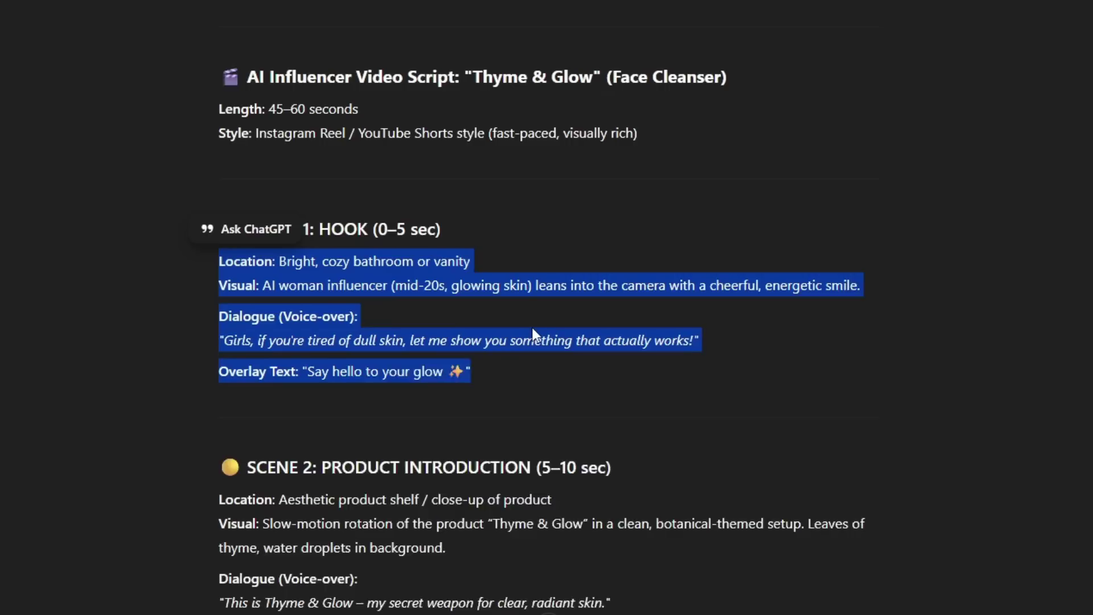
{"action": "scroll", "coordinate": [538, 332], "scroll_direction": "down", "scroll_amount": 20}
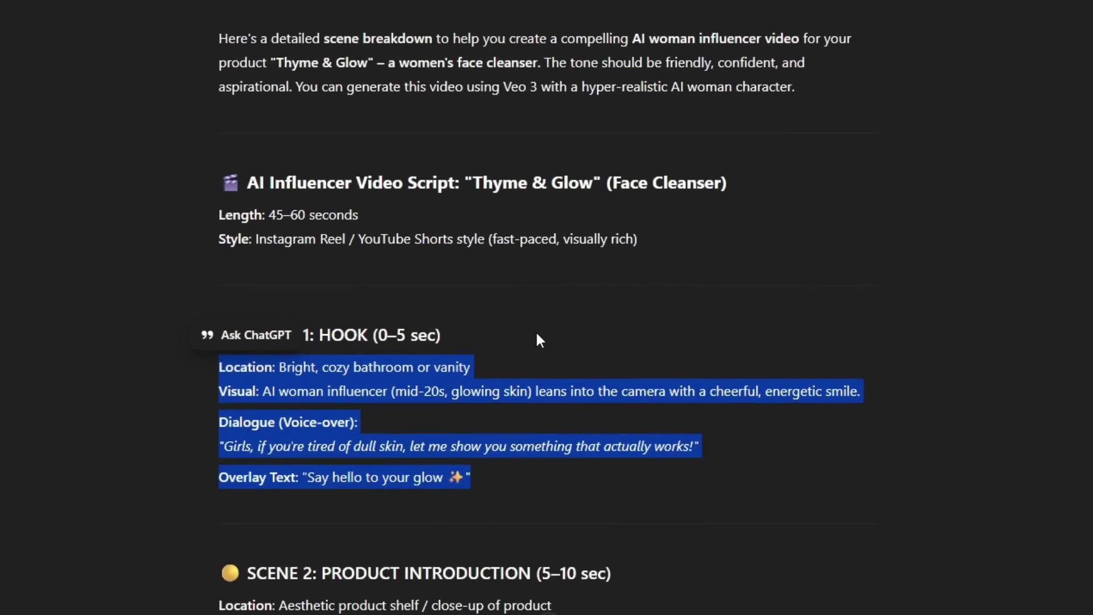
{"action": "scroll", "coordinate": [540, 340], "scroll_direction": "down", "scroll_amount": 6}
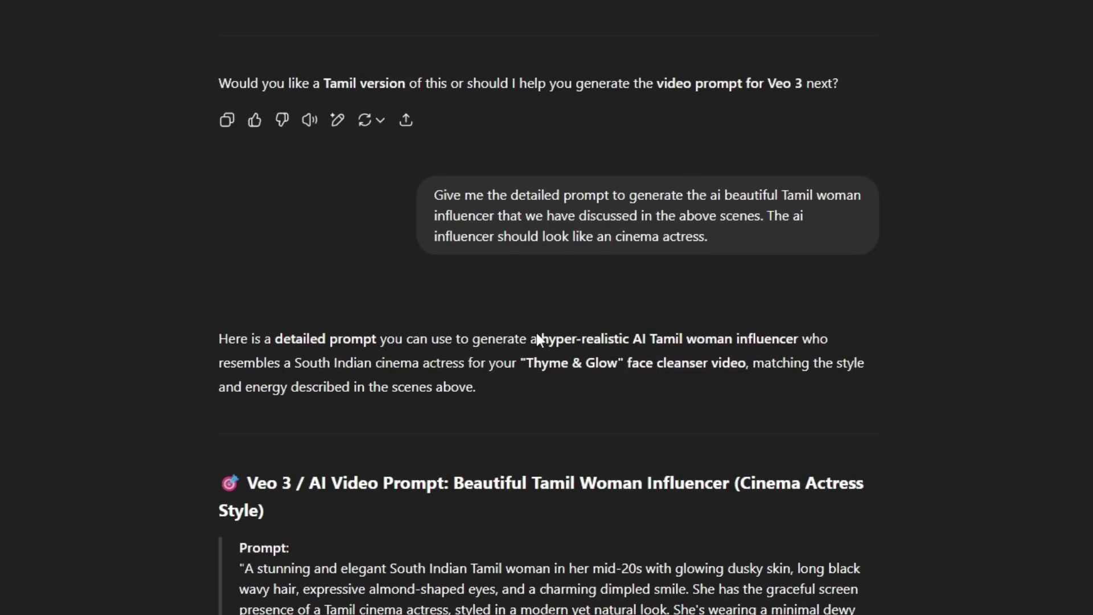
{"action": "scroll", "coordinate": [538, 223], "scroll_direction": "down", "scroll_amount": 2}
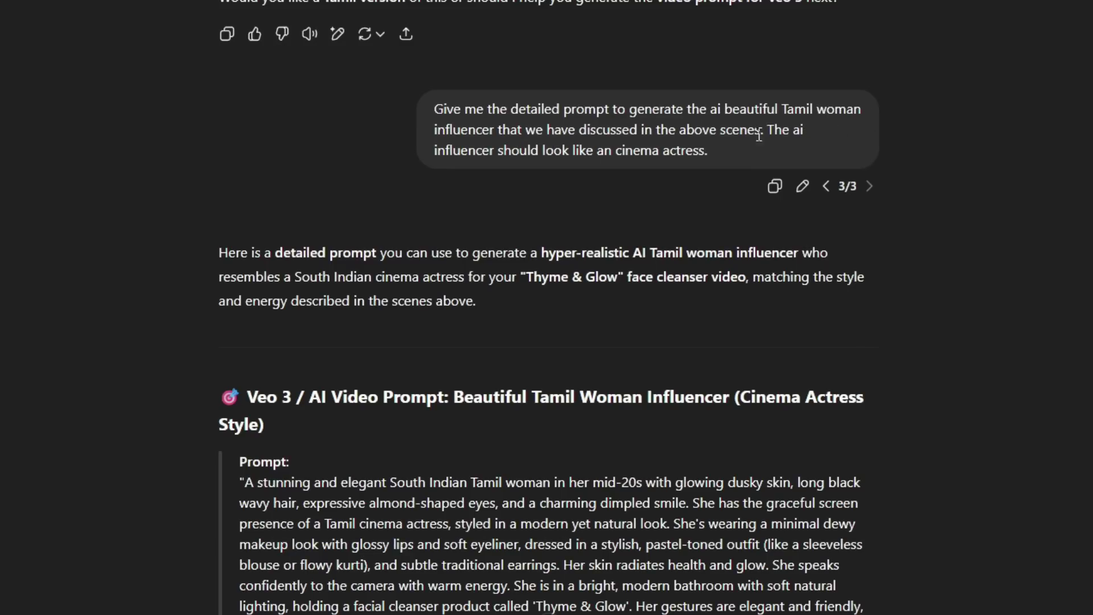
{"action": "scroll", "coordinate": [520, 231], "scroll_direction": "down", "scroll_amount": 2}
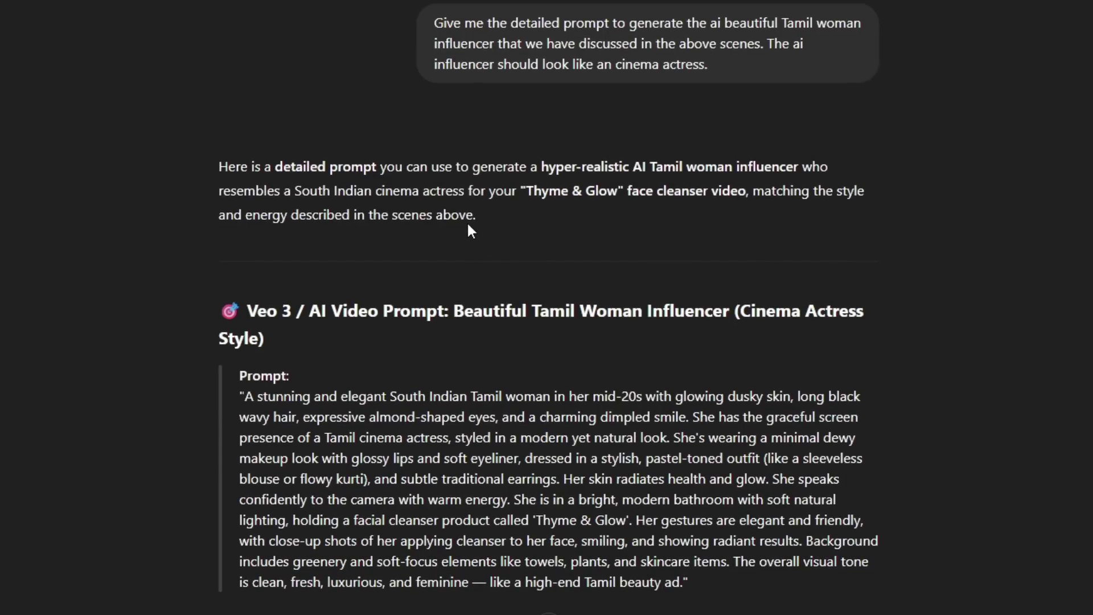
{"action": "left_click_drag", "start_coordinate": [249, 397], "coordinate": [480, 499]}
Step: Copy the full prompt text for the cinematic Indian woman influencer for the skincare product
{"action": "scroll", "coordinate": [585, 499], "scroll_direction": "down", "scroll_amount": 7}
{"action": "scroll", "coordinate": [585, 498], "scroll_direction": "down", "scroll_amount": 9}
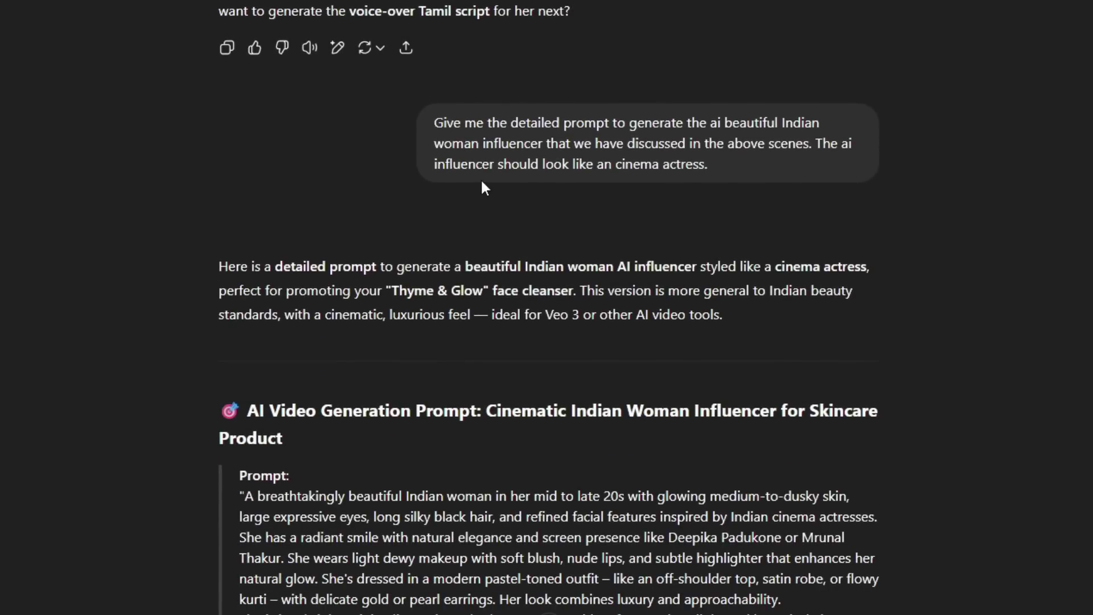
{"action": "scroll", "coordinate": [563, 183], "scroll_direction": "down", "scroll_amount": 5}
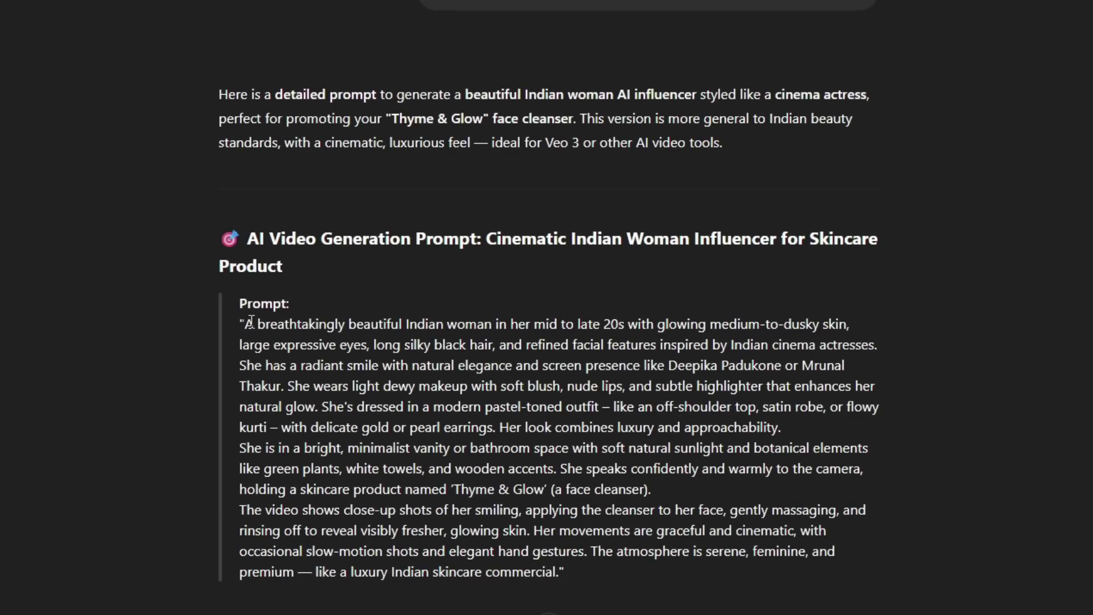
{"action": "left_click_drag", "start_coordinate": [245, 324], "coordinate": [559, 571]}
{"action": "right_click", "coordinate": [296, 369]}
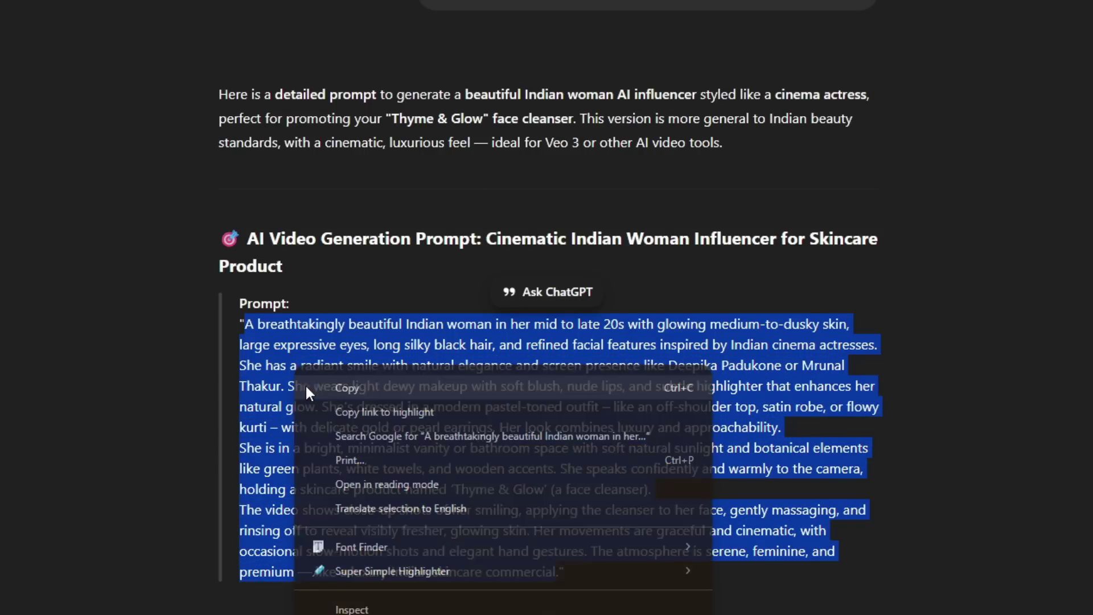
{"action": "left_click", "coordinate": [379, 387]}
{"action": "left_click", "coordinate": [405, 427]}
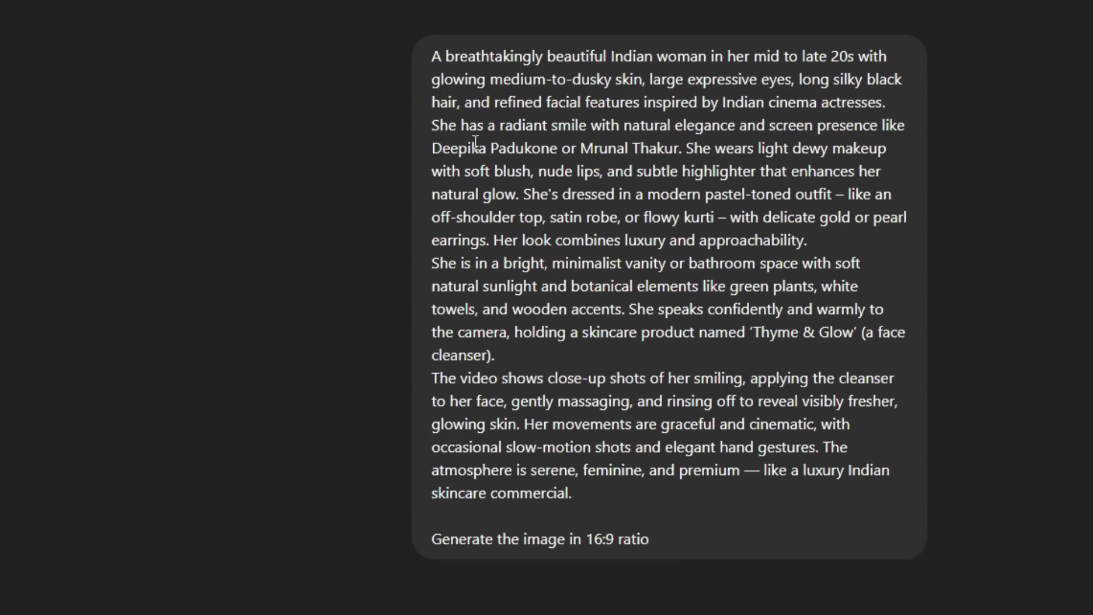
Step: In the image generation chat, highlight the submitted influencer description and its closing instruction "Generate the image in 16:9 ratio"
{"action": "left_click_drag", "start_coordinate": [433, 50], "coordinate": [623, 497]}
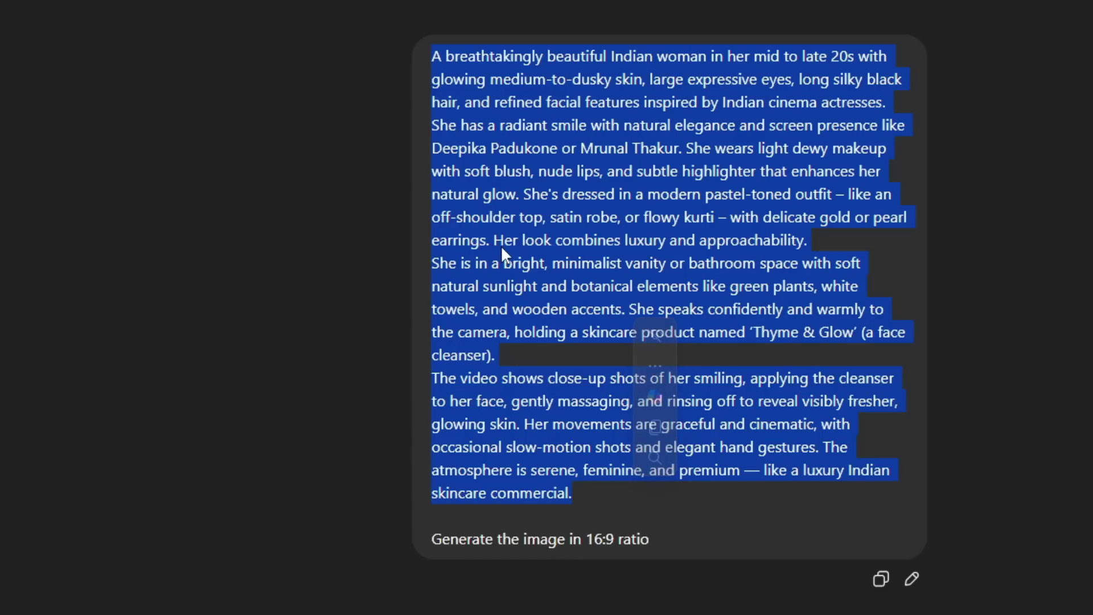
{"action": "scroll", "coordinate": [541, 482], "scroll_direction": "down", "scroll_amount": 2}
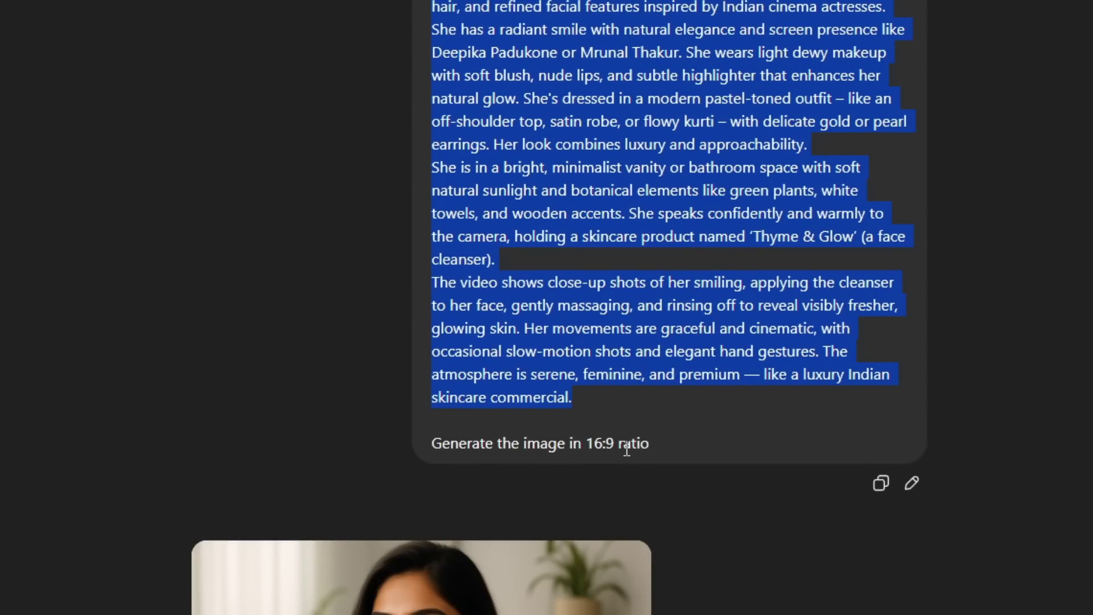
{"action": "left_click_drag", "start_coordinate": [654, 446], "coordinate": [434, 450]}
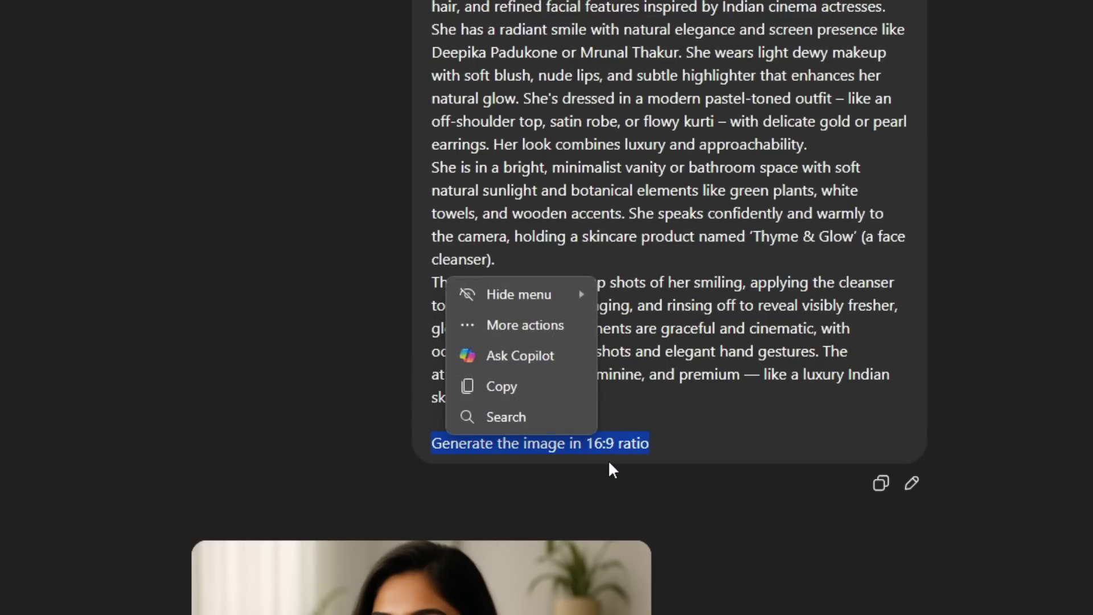
Step: View the generated influencer image and strike through "Generate Influencer Image using ChatGPT" in the sticky note checklist
{"action": "scroll", "coordinate": [615, 466], "scroll_direction": "down", "scroll_amount": 3}
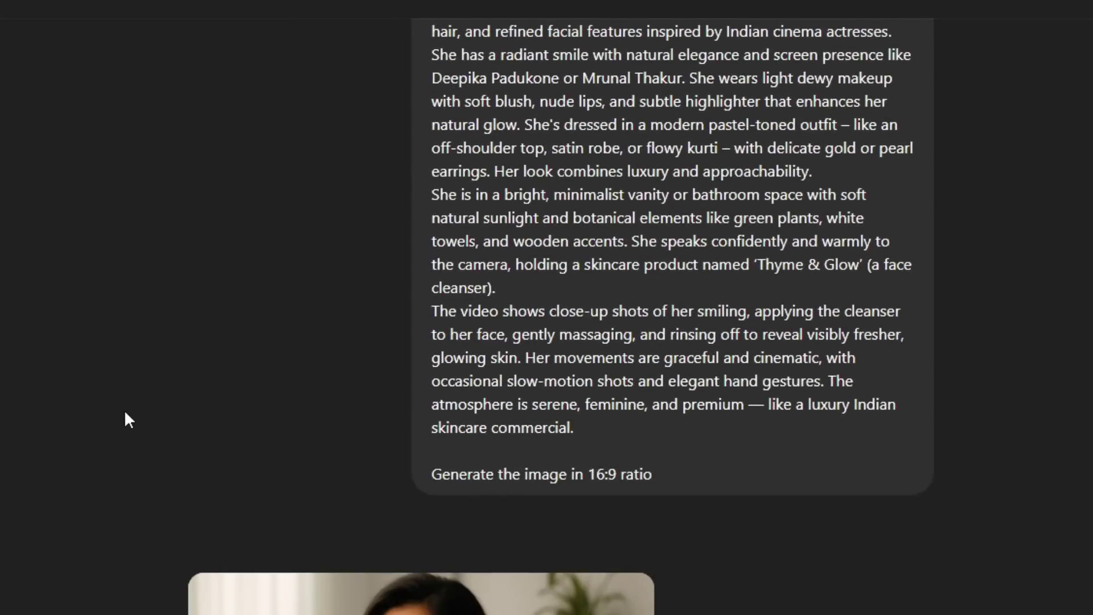
{"action": "scroll", "coordinate": [124, 409], "scroll_direction": "down", "scroll_amount": 1}
{"action": "scroll", "coordinate": [196, 389], "scroll_direction": "down", "scroll_amount": 2}
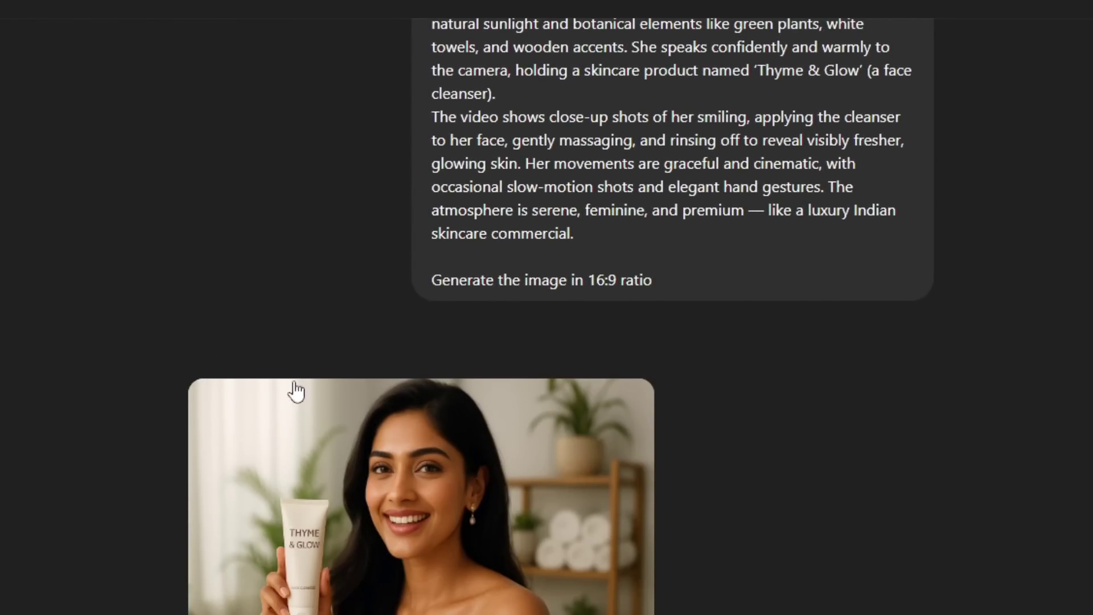
{"action": "left_click", "coordinate": [391, 609]}
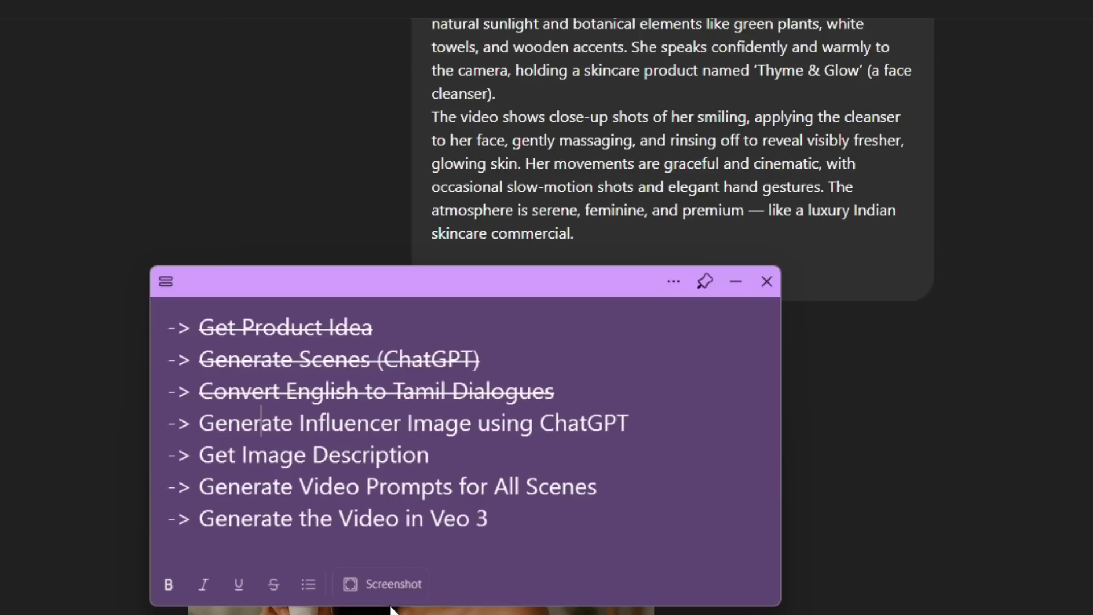
{"action": "left_click_drag", "start_coordinate": [639, 422], "coordinate": [197, 422]}
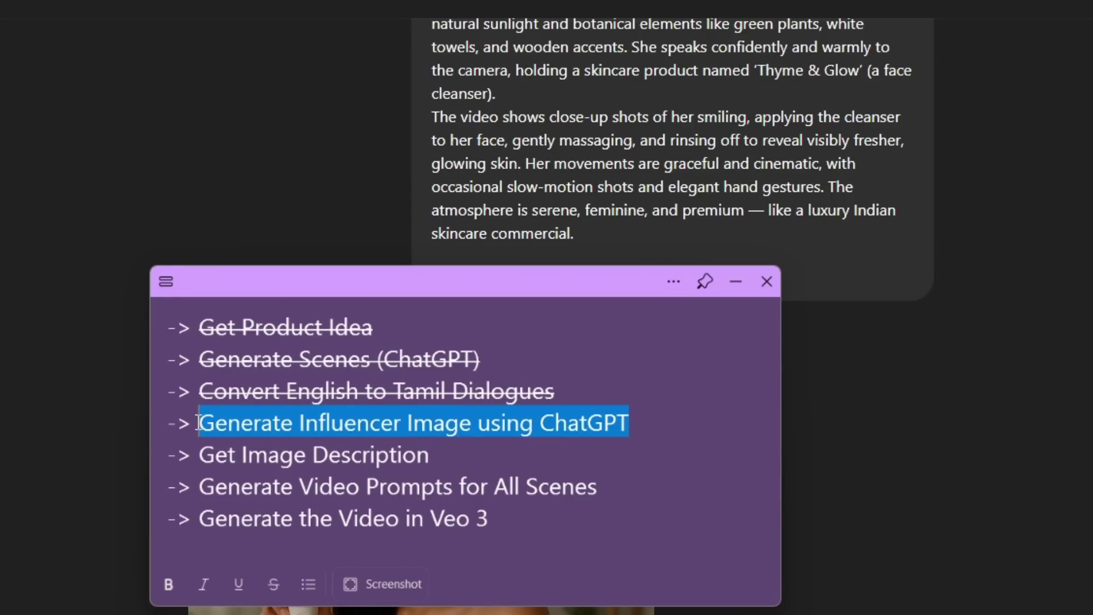
{"action": "left_click", "coordinate": [273, 584]}
{"action": "left_click", "coordinate": [263, 458]}
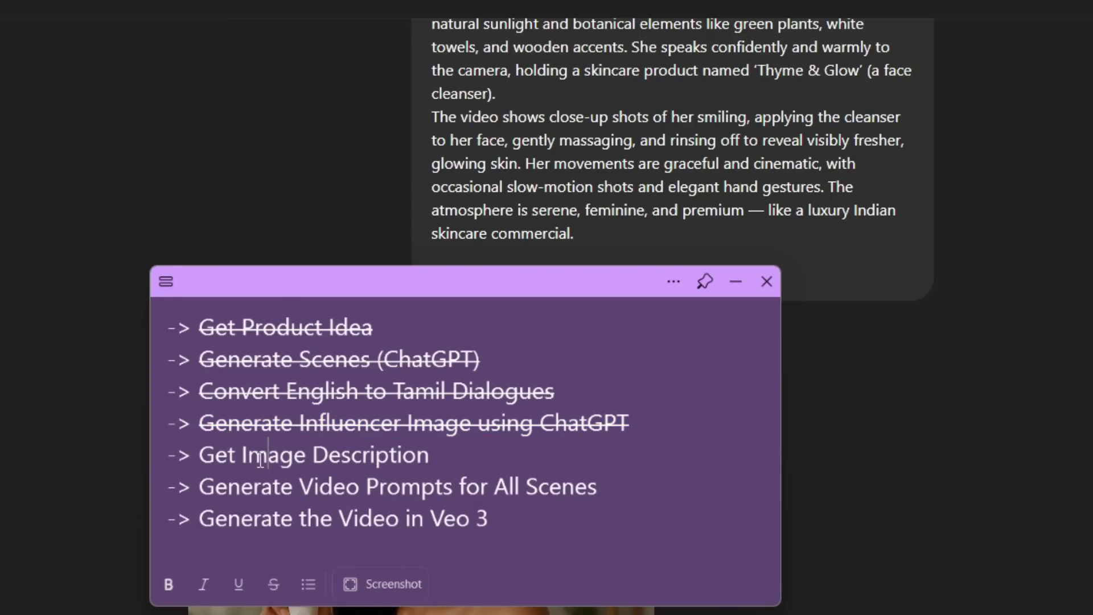
Step: Highlight the "Get Image Description" item in the checklist and minimize the sticky note
{"action": "double_click", "coordinate": [219, 456]}
{"action": "left_click_drag", "start_coordinate": [248, 458], "coordinate": [502, 445]}
{"action": "left_click", "coordinate": [503, 447]}
{"action": "left_click_drag", "start_coordinate": [197, 456], "coordinate": [521, 455]}
{"action": "left_click", "coordinate": [522, 455]}
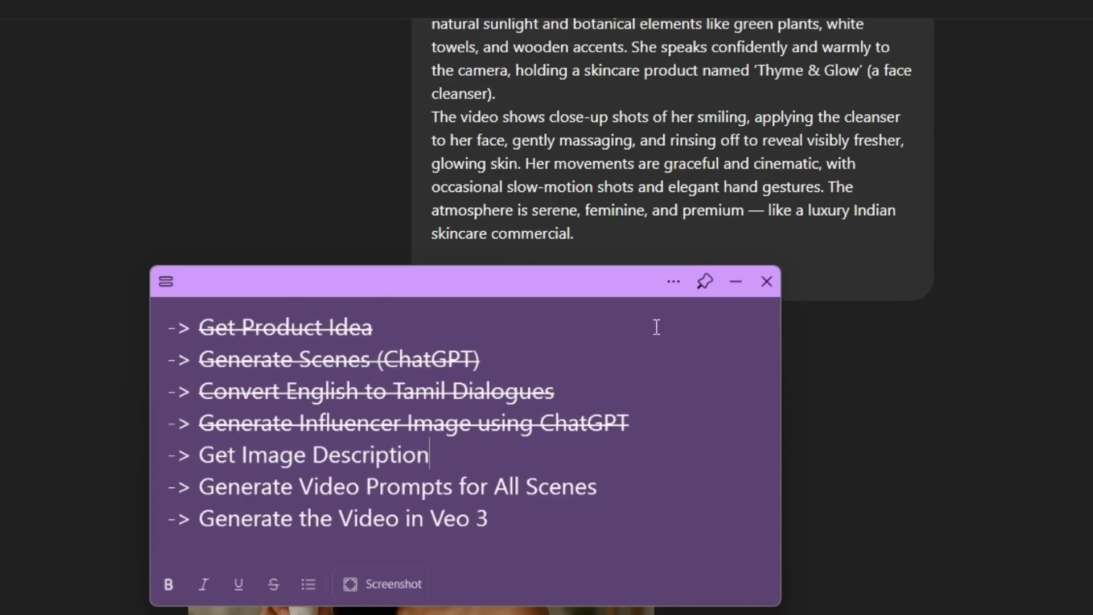
{"action": "left_click", "coordinate": [735, 281]}
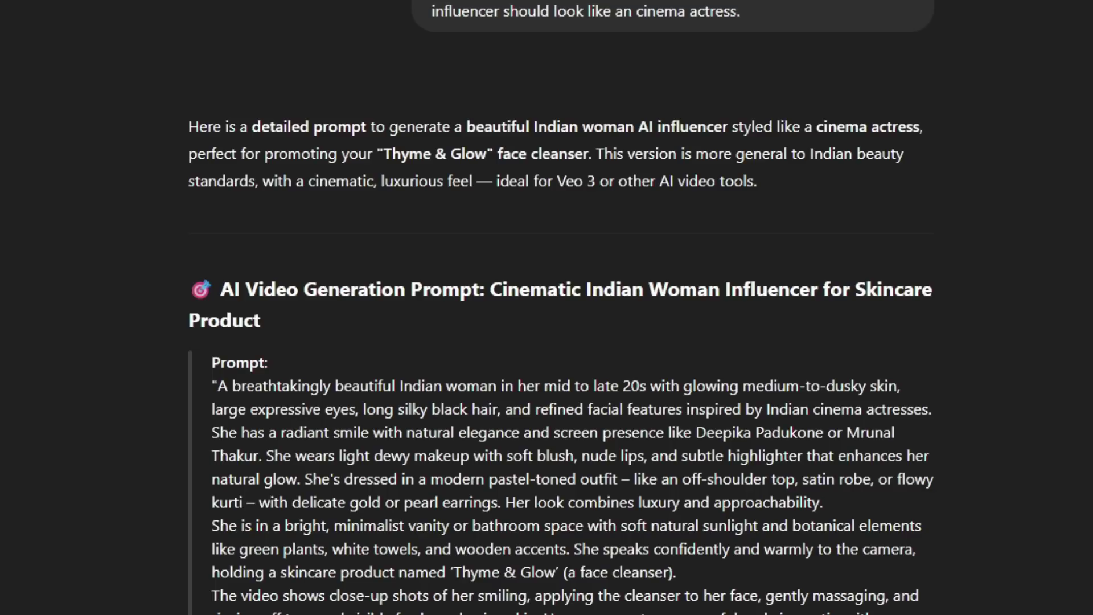
Step: Try to attach the influencer image to a new message in the planning chat
{"action": "scroll", "coordinate": [229, 344], "scroll_direction": "down", "scroll_amount": 15}
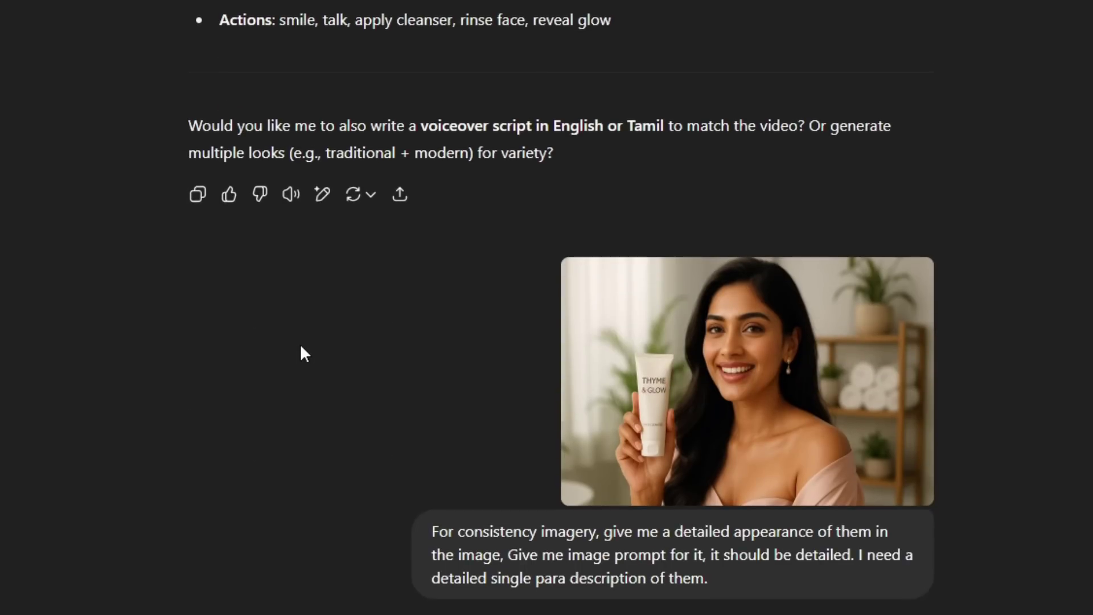
{"action": "scroll", "coordinate": [706, 348], "scroll_direction": "down", "scroll_amount": 3}
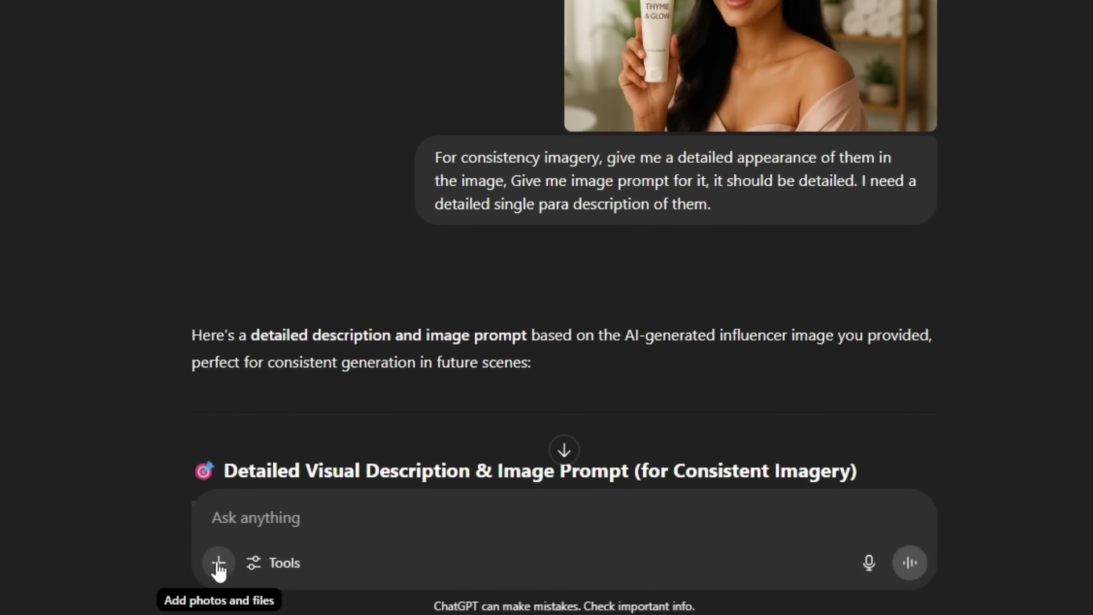
{"action": "left_click", "coordinate": [218, 563]}
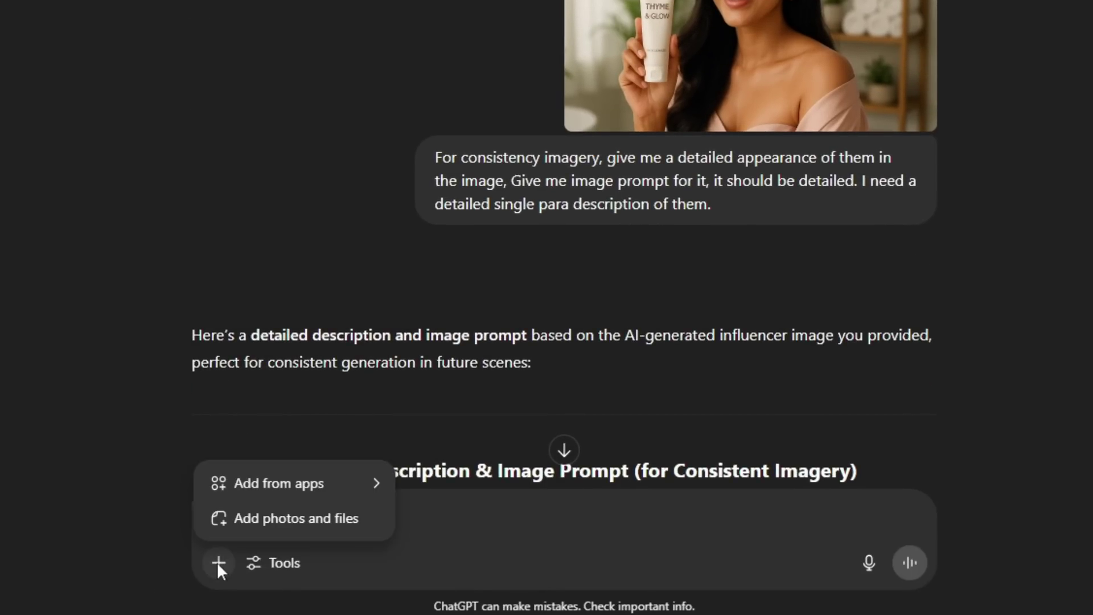
{"action": "left_click", "coordinate": [295, 518]}
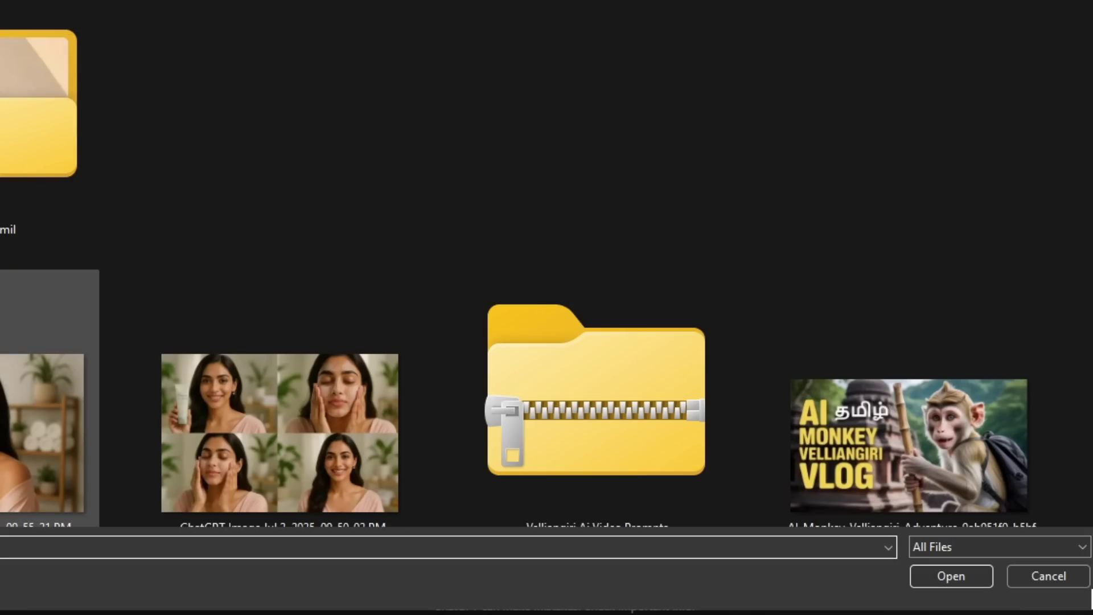
{"action": "left_click", "coordinate": [57, 319]}
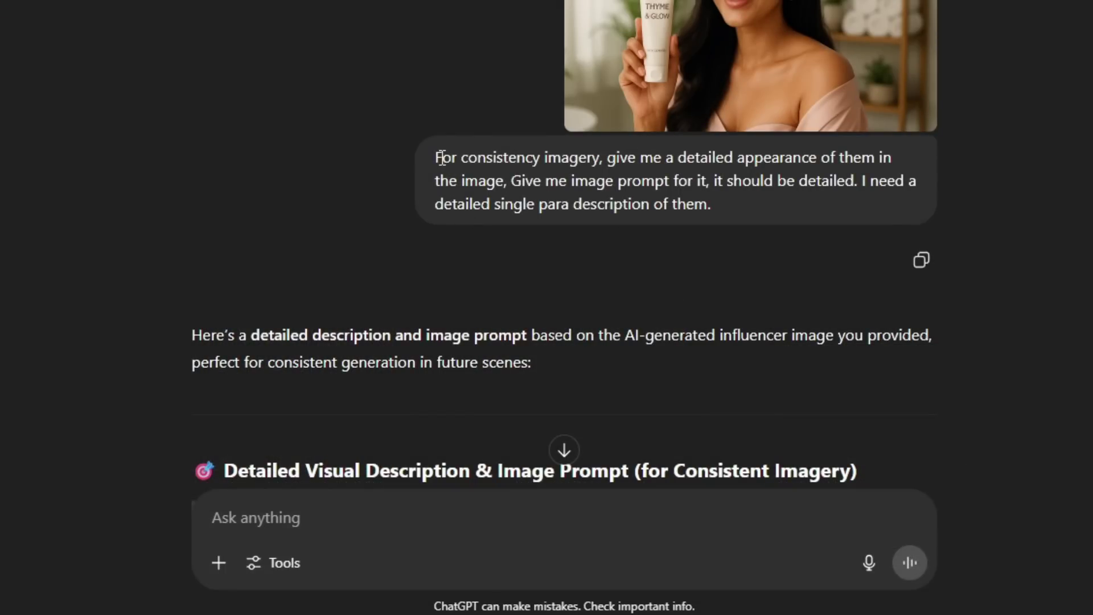
Step: Highlight the request for a detailed single-paragraph appearance description, and select the full description paragraph in the reply
{"action": "left_click_drag", "start_coordinate": [441, 157], "coordinate": [659, 191]}
{"action": "left_click", "coordinate": [533, 204]}
{"action": "left_click_drag", "start_coordinate": [438, 158], "coordinate": [702, 193]}
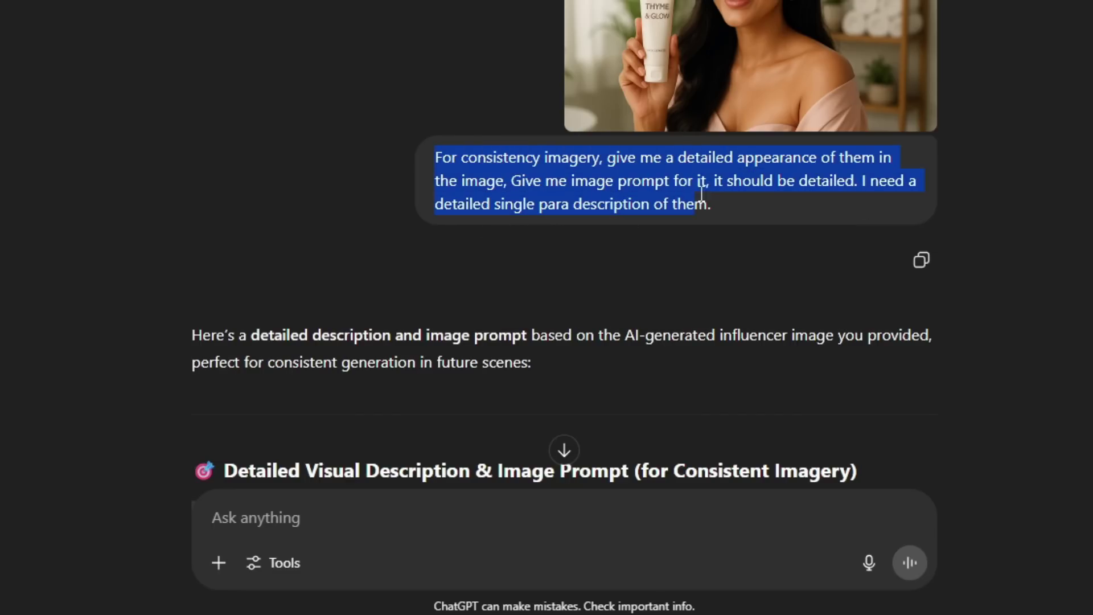
{"action": "scroll", "coordinate": [237, 122], "scroll_direction": "down", "scroll_amount": 7}
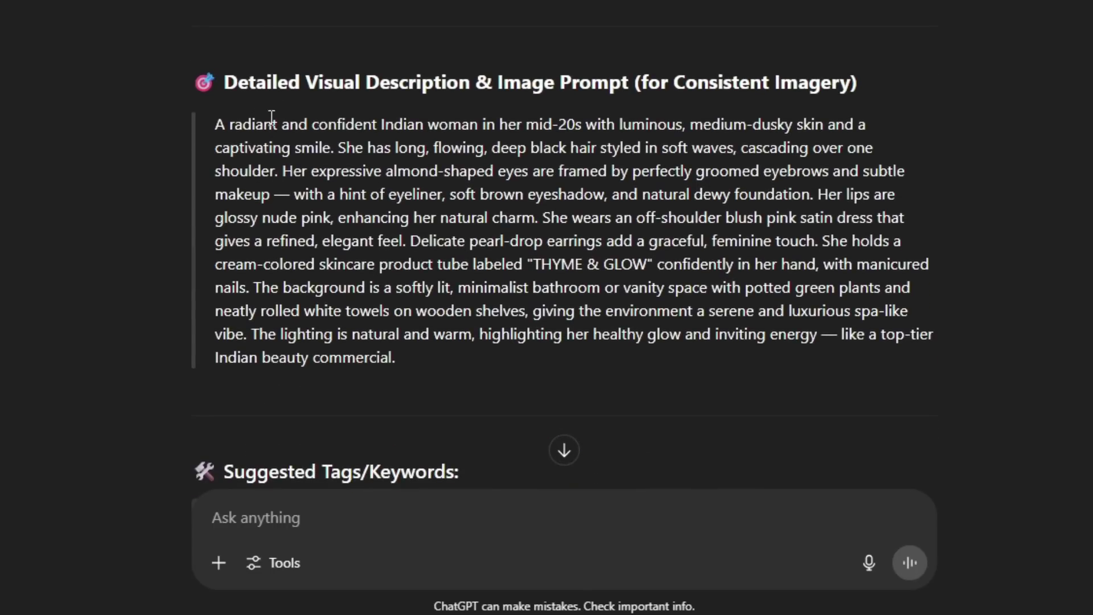
{"action": "scroll", "coordinate": [271, 22], "scroll_direction": "down", "scroll_amount": 2}
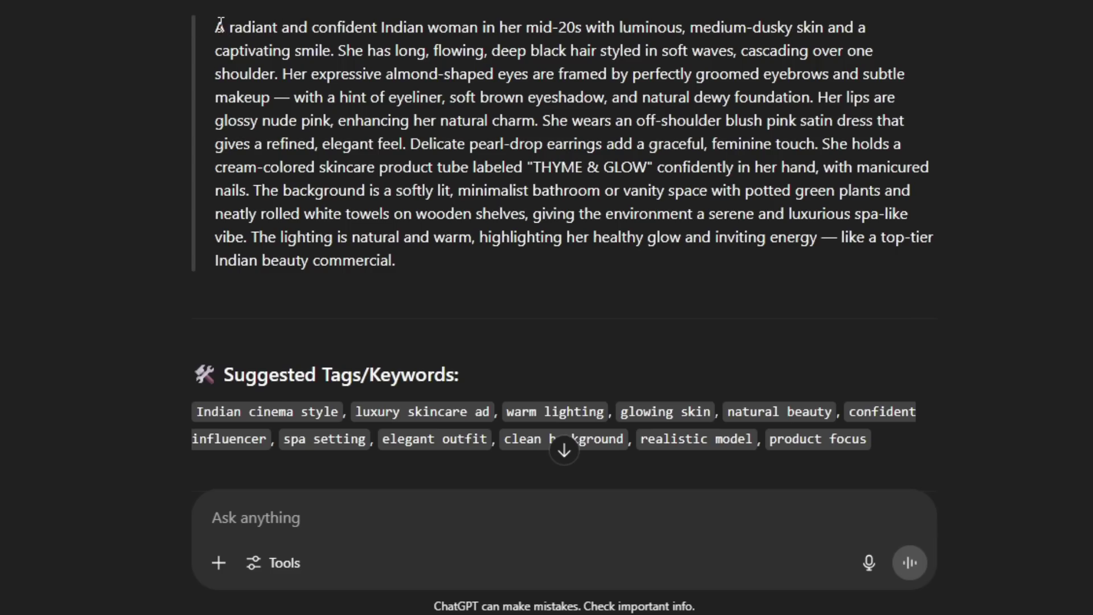
{"action": "left_click_drag", "start_coordinate": [216, 27], "coordinate": [397, 260]}
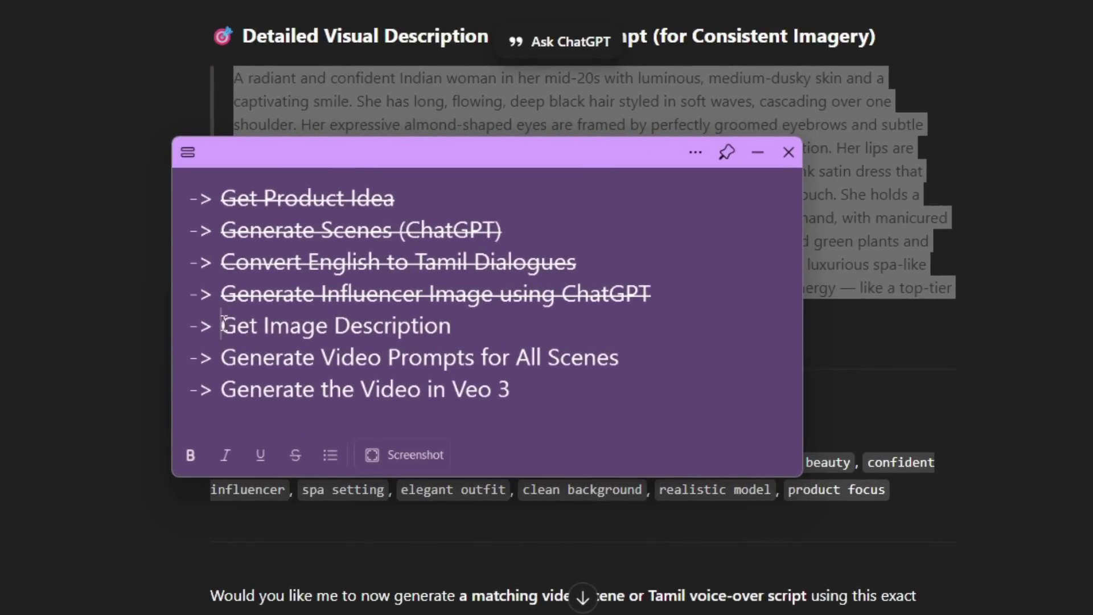
Step: Strike through "Get Image Description" in the sticky note checklist
{"action": "left_click_drag", "start_coordinate": [221, 325], "coordinate": [453, 329]}
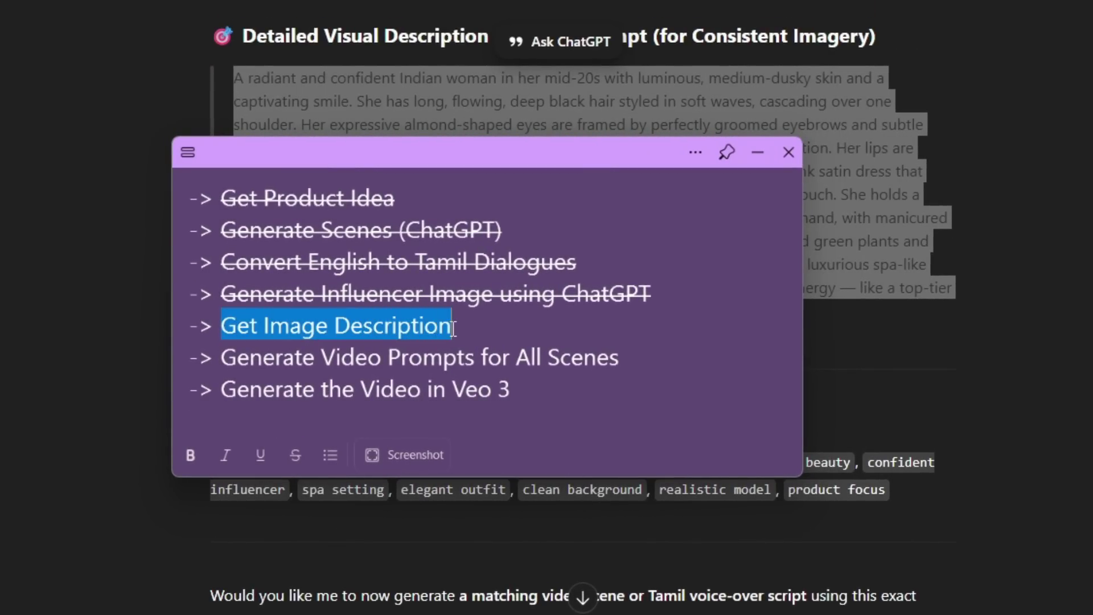
{"action": "left_click", "coordinate": [295, 454]}
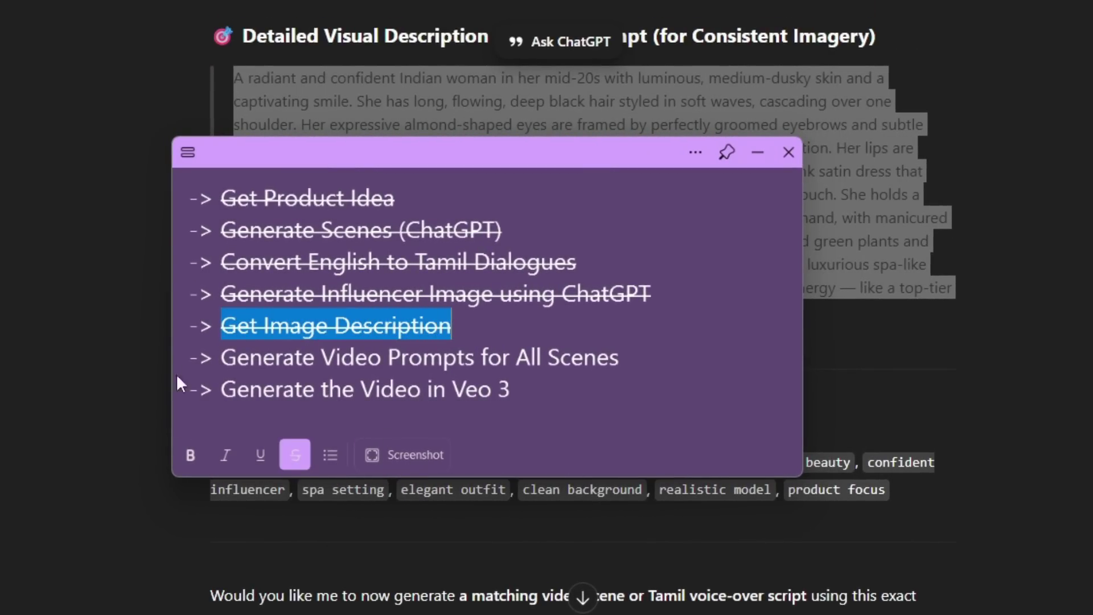
{"action": "left_click", "coordinate": [365, 287]}
Step: Highlight the completed checklist items and "Generate Video Prompts for All Scenes", and minimize the sticky note
{"action": "left_click_drag", "start_coordinate": [221, 197], "coordinate": [473, 328]}
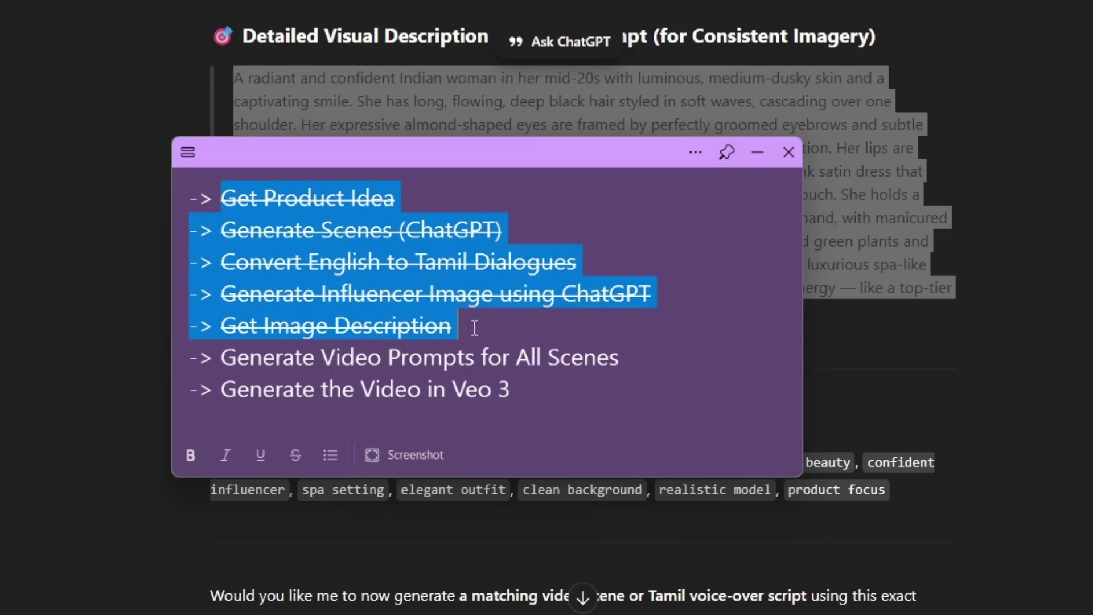
{"action": "left_click", "coordinate": [520, 336]}
{"action": "left_click_drag", "start_coordinate": [632, 365], "coordinate": [222, 366]}
{"action": "left_click", "coordinate": [350, 358]}
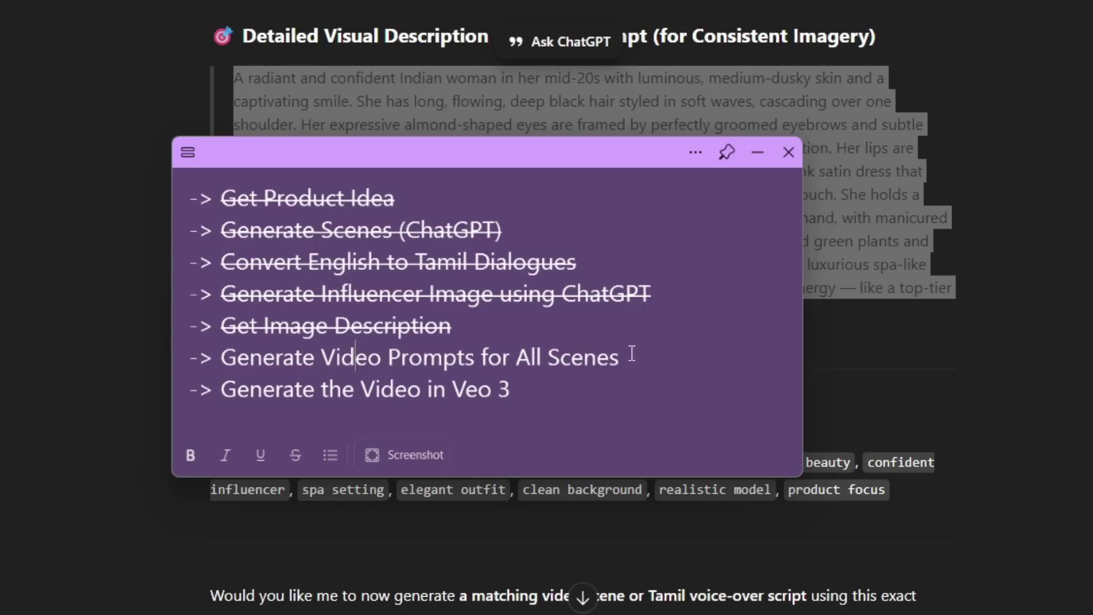
{"action": "left_click", "coordinate": [759, 152]}
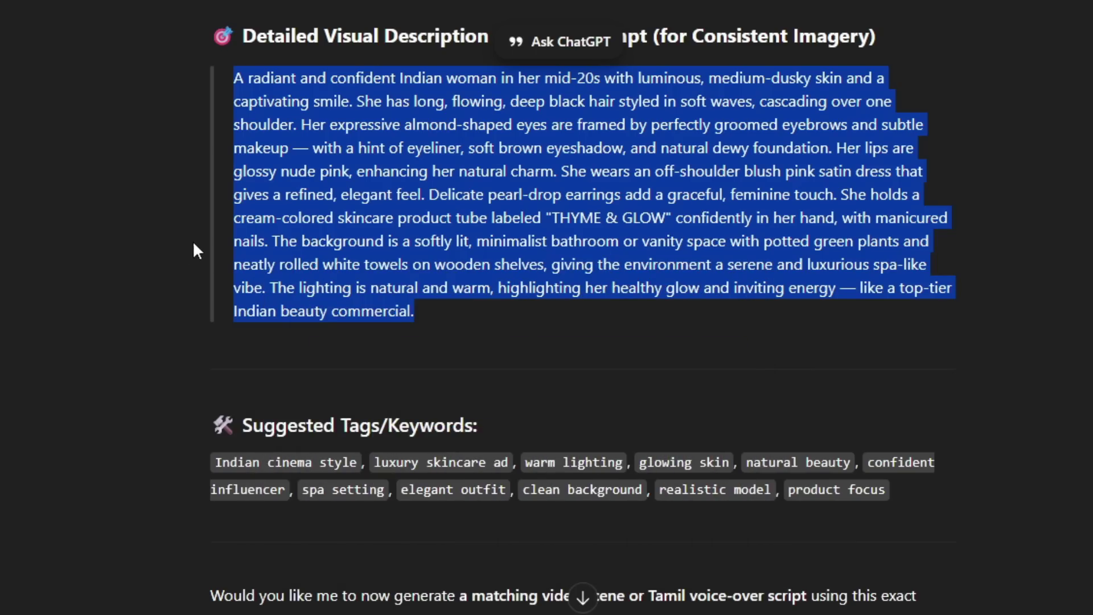
Step: Find the Scene 5 video prompt request and highlight its opening line, "Give me the prompt to generate the veo 3 video for the scene"
{"action": "scroll", "coordinate": [193, 244], "scroll_direction": "down", "scroll_amount": 15}
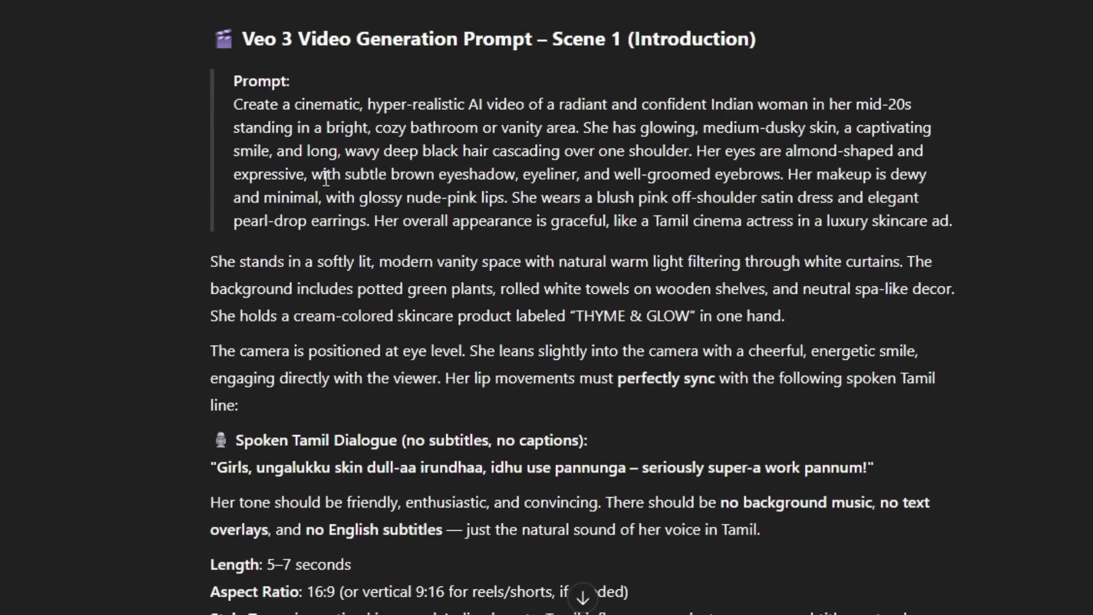
{"action": "scroll", "coordinate": [392, 227], "scroll_direction": "down", "scroll_amount": 15}
{"action": "scroll", "coordinate": [408, 224], "scroll_direction": "up", "scroll_amount": 5}
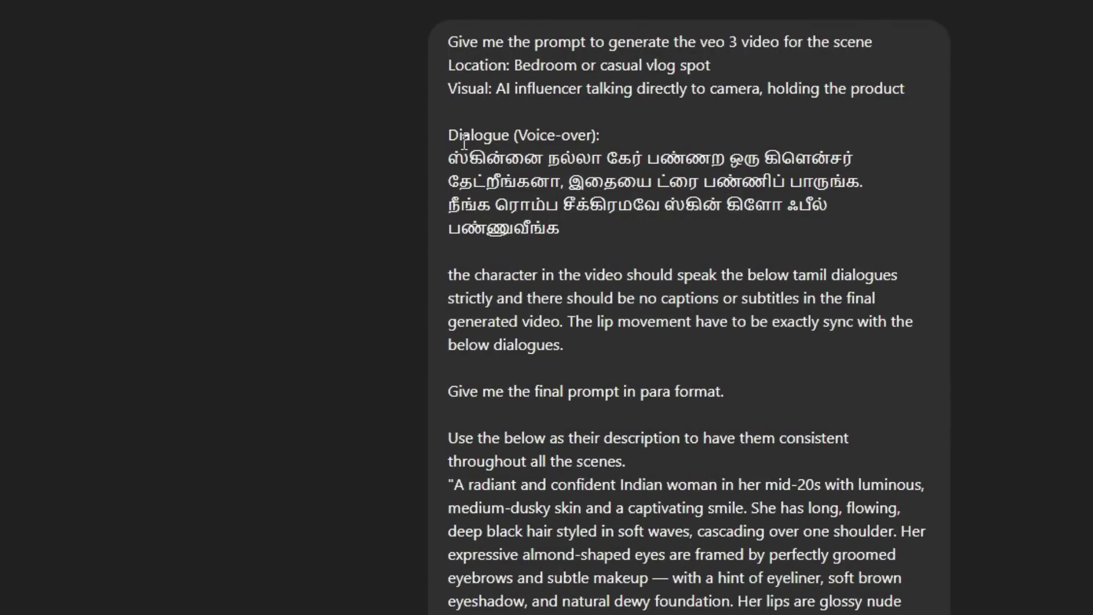
{"action": "scroll", "coordinate": [464, 143], "scroll_direction": "down", "scroll_amount": 2}
{"action": "scroll", "coordinate": [532, 166], "scroll_direction": "up", "scroll_amount": 2}
{"action": "left_click_drag", "start_coordinate": [450, 41], "coordinate": [875, 45]}
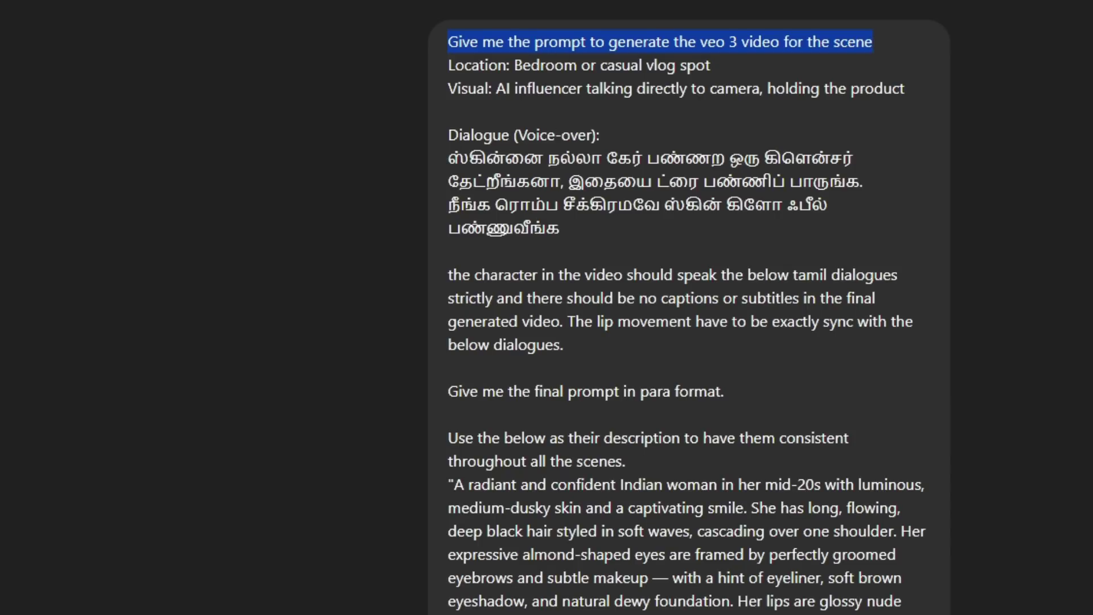
Step: Highlight the Scene 3: Application details in the scene breakdown, and return to the Veo 3 prompt request
{"action": "scroll", "coordinate": [970, 165], "scroll_direction": "up", "scroll_amount": 20}
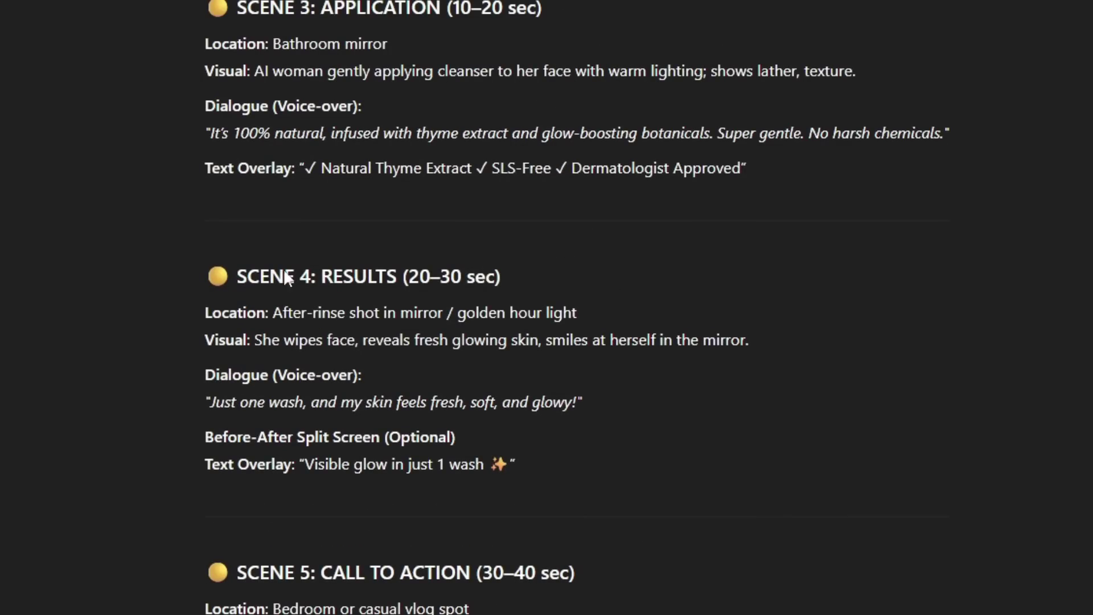
{"action": "left_click_drag", "start_coordinate": [205, 41], "coordinate": [750, 172]}
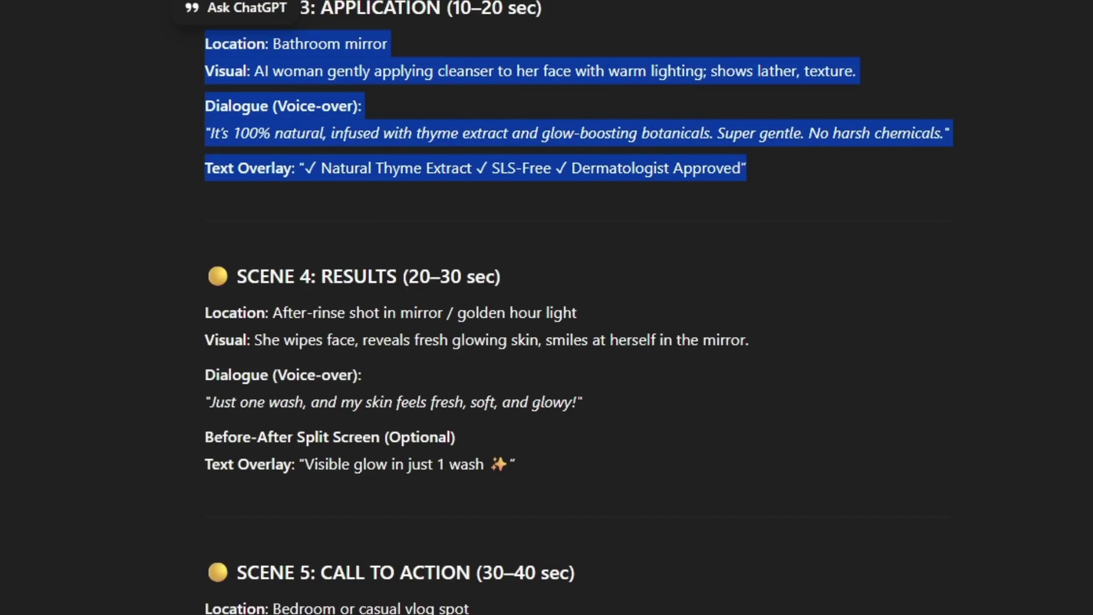
{"action": "scroll", "coordinate": [477, 79], "scroll_direction": "down", "scroll_amount": 20}
{"action": "scroll", "coordinate": [477, 80], "scroll_direction": "up", "scroll_amount": 1}
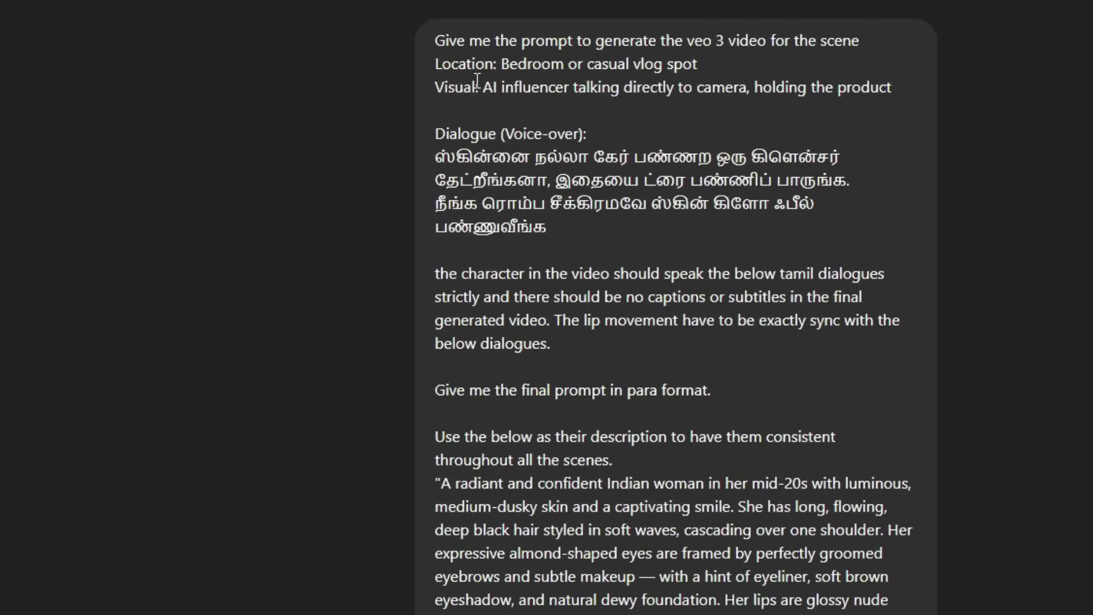
Step: Highlight the location, visual and Tamil voice-over dialogue in the request, extending the selection to its opening line
{"action": "left_click_drag", "start_coordinate": [436, 63], "coordinate": [552, 219]}
{"action": "left_click", "coordinate": [492, 169]}
{"action": "left_click_drag", "start_coordinate": [437, 64], "coordinate": [543, 237]}
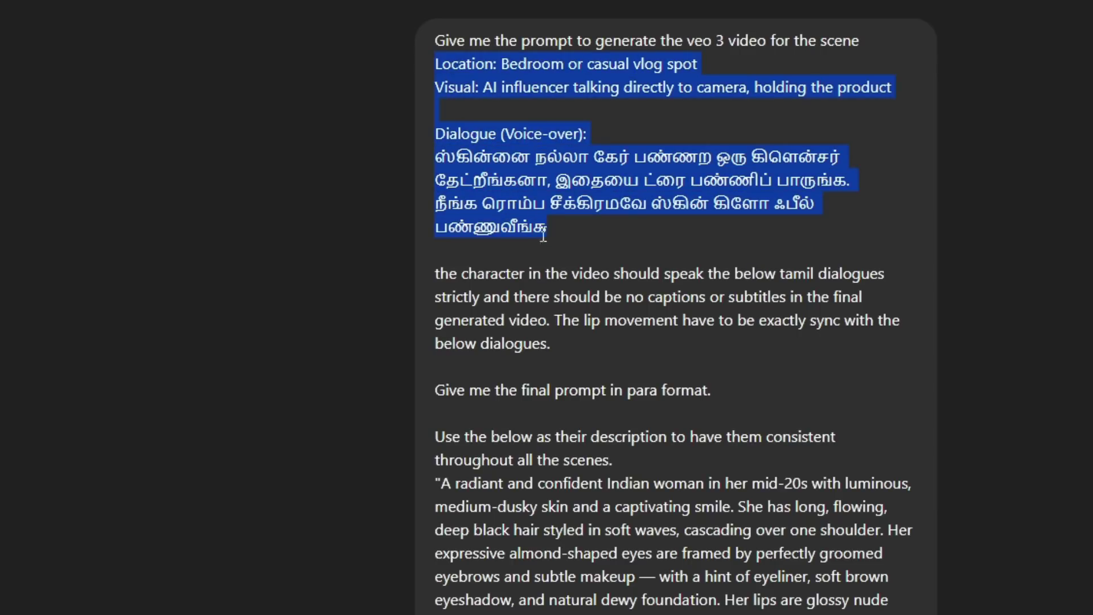
{"action": "left_click", "coordinate": [456, 165]}
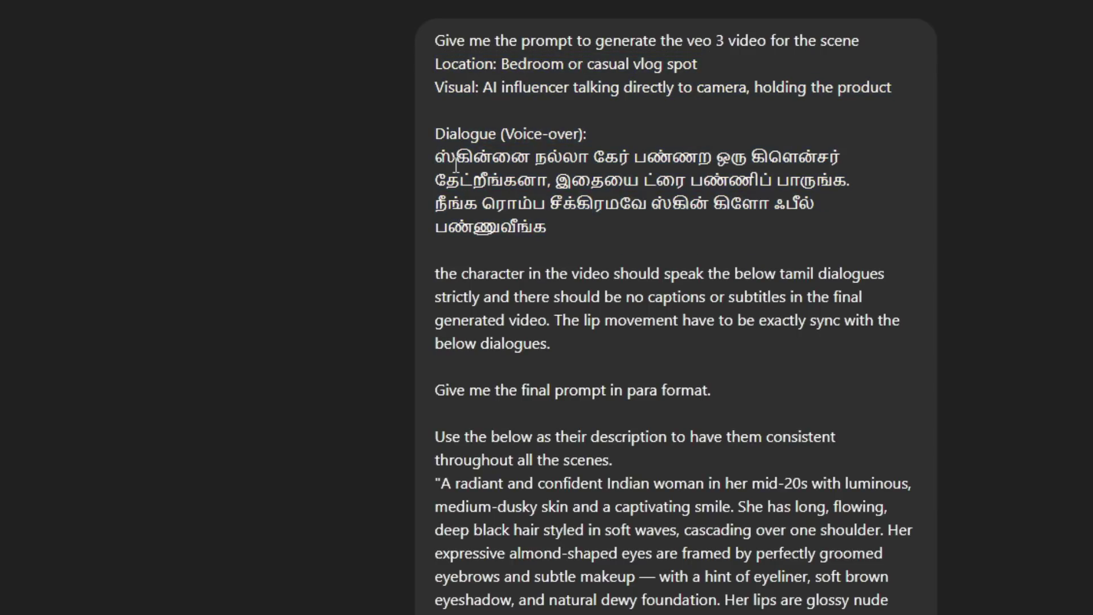
{"action": "left_click_drag", "start_coordinate": [435, 64], "coordinate": [551, 235]}
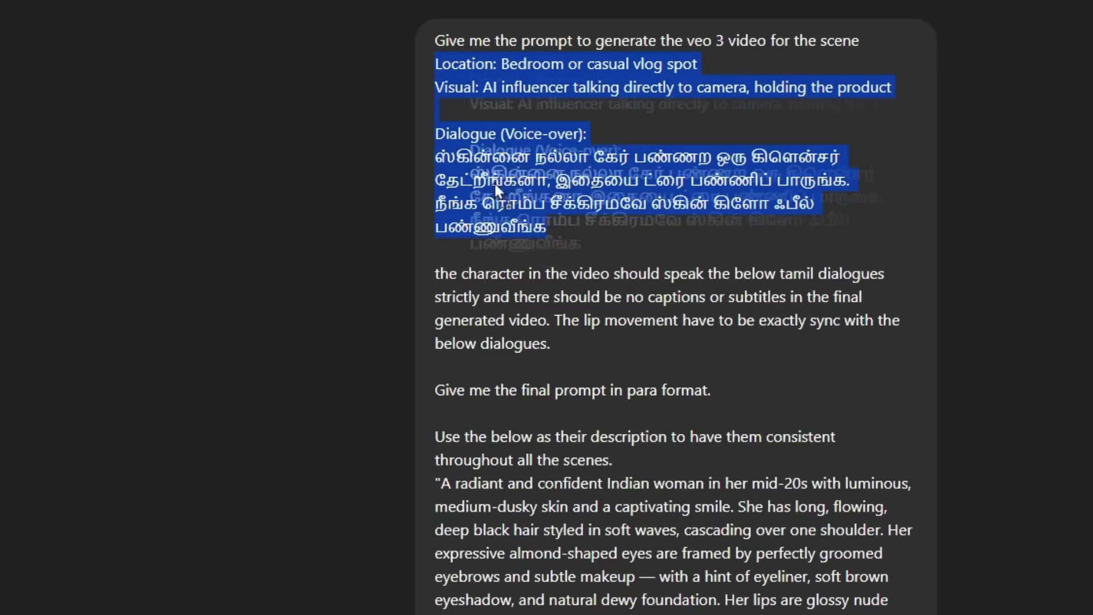
{"action": "left_click", "coordinate": [547, 226]}
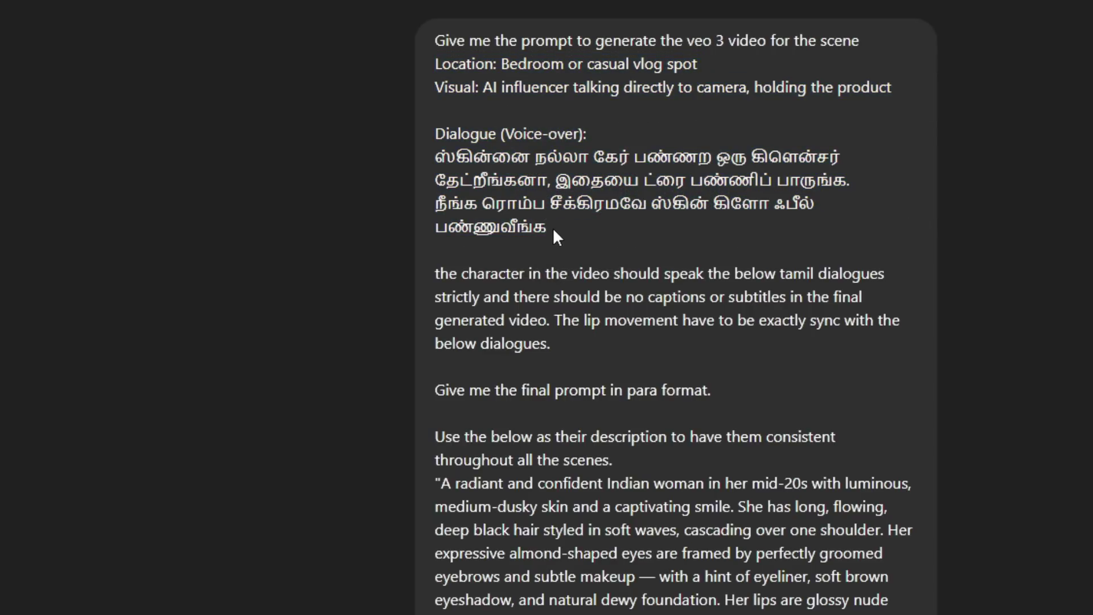
{"action": "left_click_drag", "start_coordinate": [553, 227], "coordinate": [437, 45]}
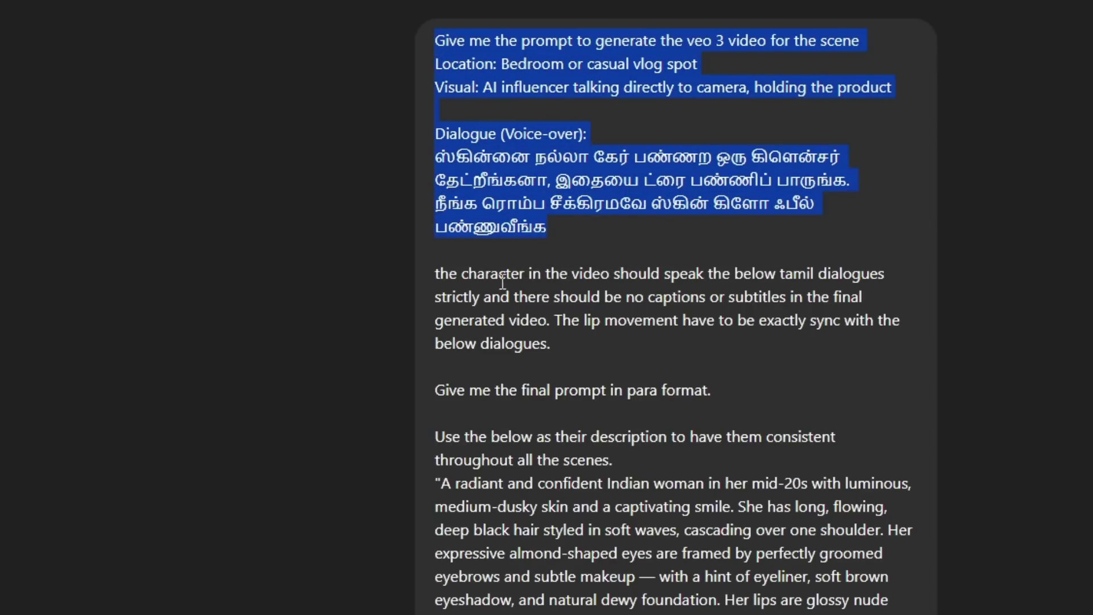
Step: Highlight the Tamil speech, no-subtitles and lip-sync instructions, and then the line "Give me the final prompt in para format."
{"action": "left_click", "coordinate": [535, 296]}
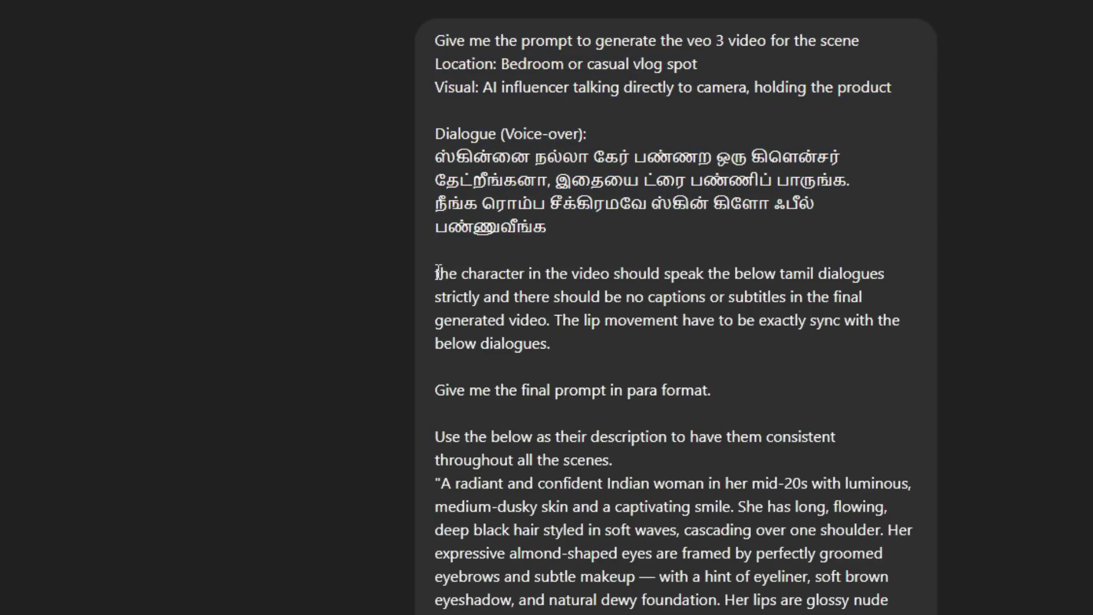
{"action": "left_click_drag", "start_coordinate": [437, 273], "coordinate": [562, 341]}
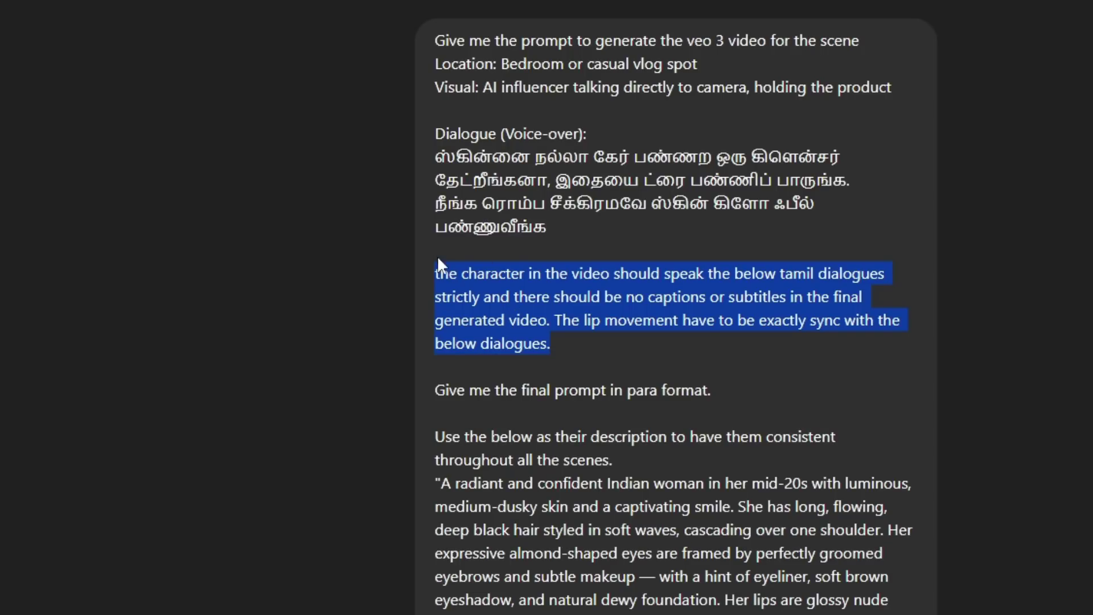
{"action": "scroll", "coordinate": [476, 305], "scroll_direction": "down", "scroll_amount": 2}
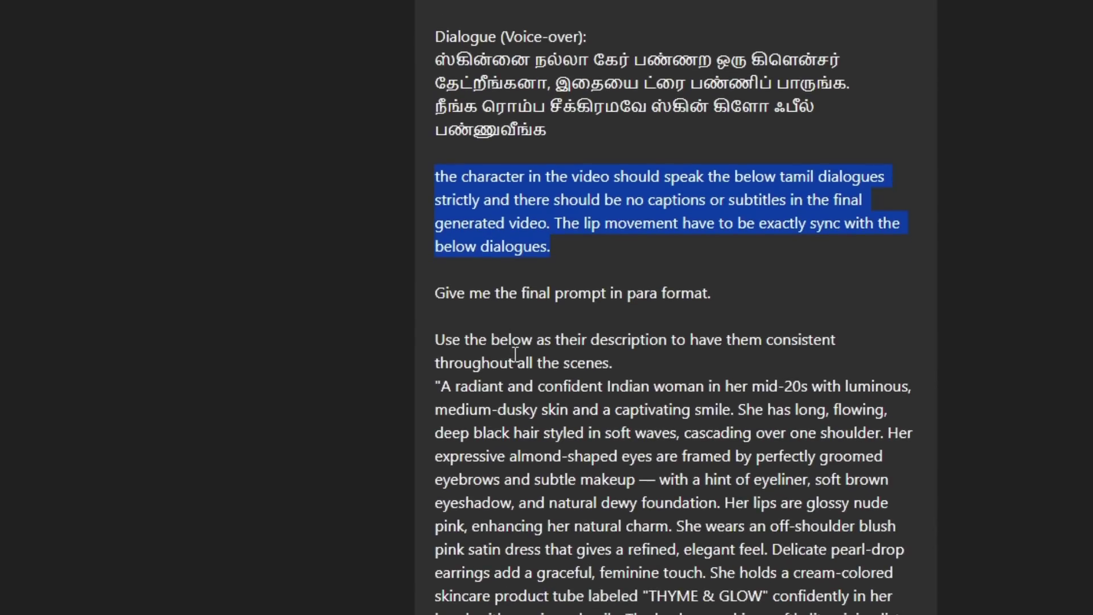
{"action": "left_click_drag", "start_coordinate": [435, 294], "coordinate": [716, 297]}
{"action": "left_click", "coordinate": [463, 292]}
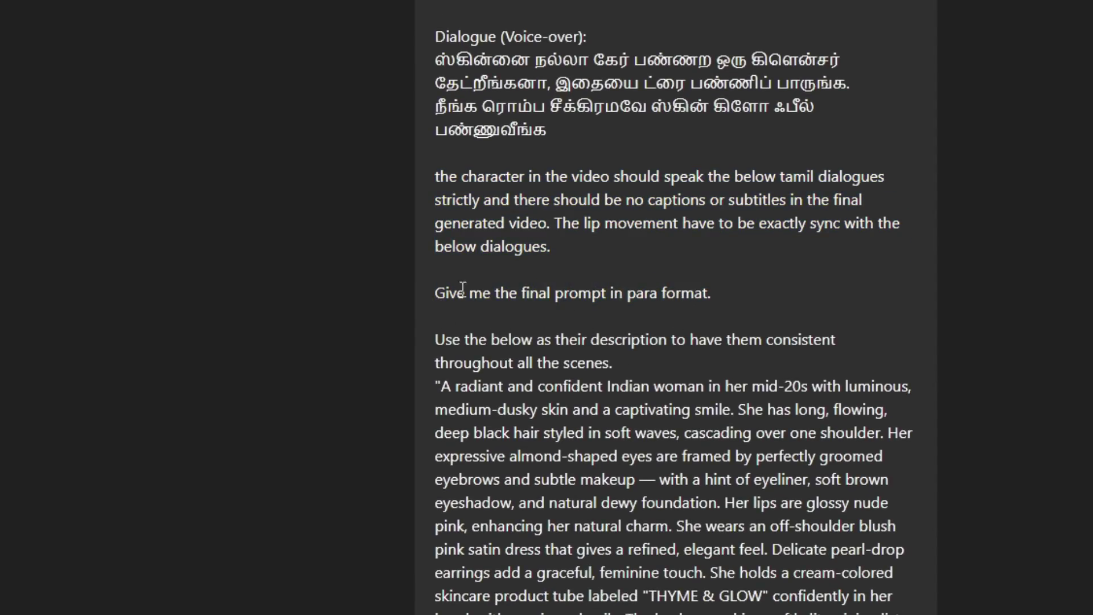
Step: Highlight the consistent character description in the request, then extend the highlighting over the request text from its opening to "commercial."
{"action": "scroll", "coordinate": [497, 279], "scroll_direction": "down", "scroll_amount": 2}
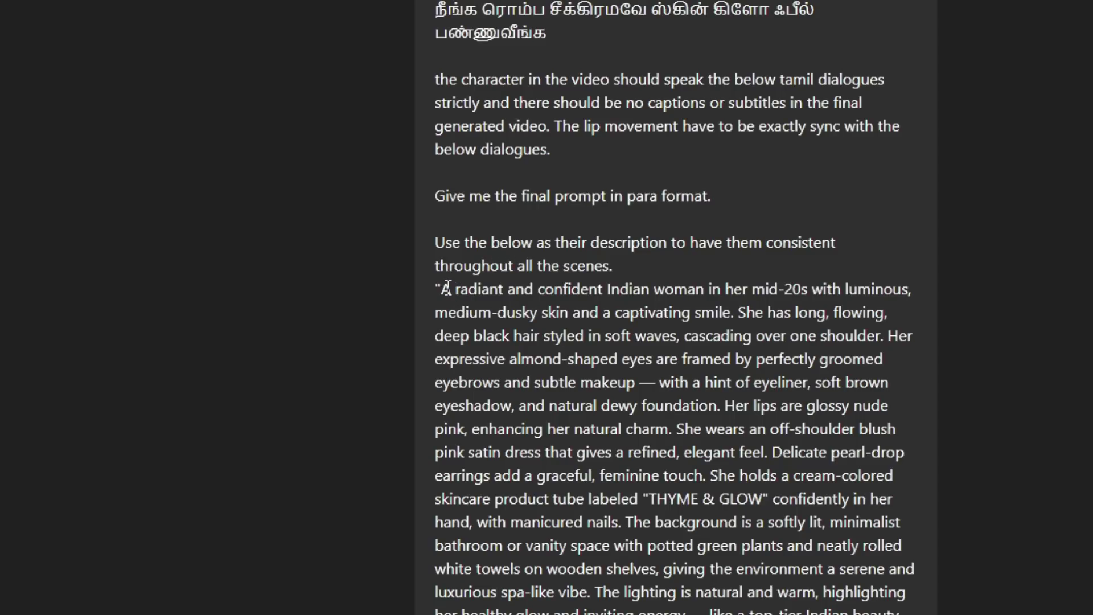
{"action": "left_click_drag", "start_coordinate": [436, 242], "coordinate": [899, 614]}
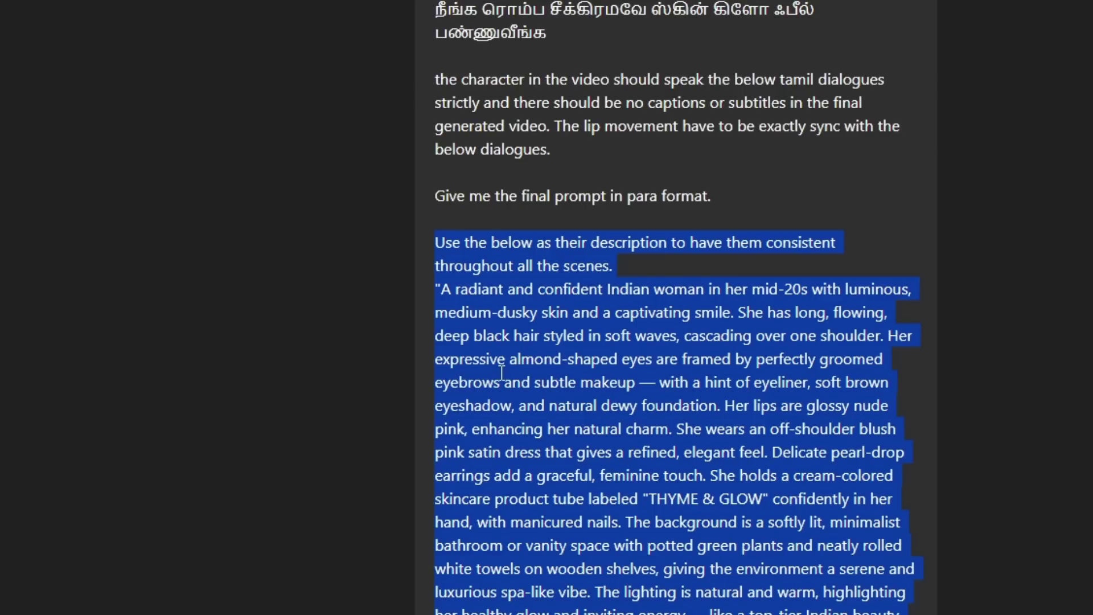
{"action": "scroll", "coordinate": [467, 330], "scroll_direction": "up", "scroll_amount": 5}
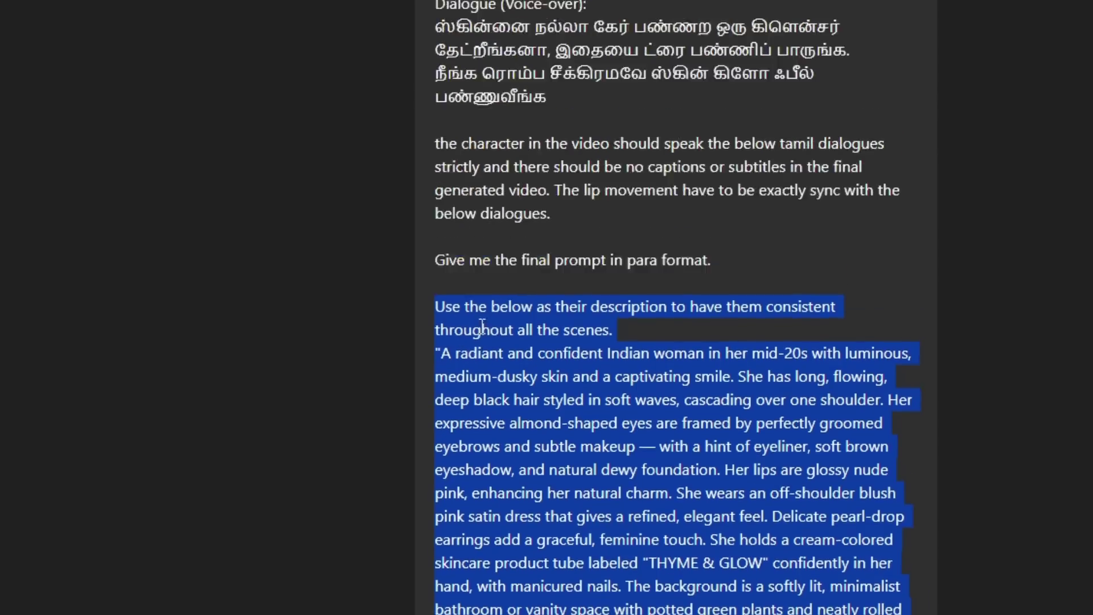
{"action": "left_click_drag", "start_coordinate": [436, 137], "coordinate": [559, 541]}
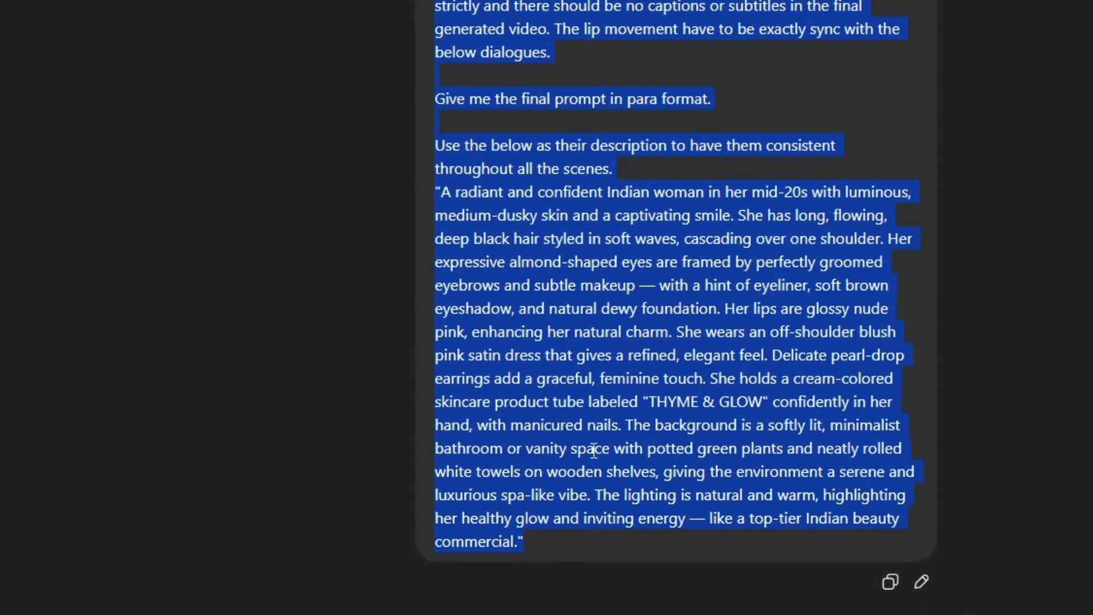
Step: Go to the generated Scene 5 Veo 3 prompt, highlight its opening paragraphs, and clear the selection
{"action": "scroll", "coordinate": [592, 444], "scroll_direction": "down", "scroll_amount": 8}
{"action": "scroll", "coordinate": [552, 389], "scroll_direction": "down", "scroll_amount": 5}
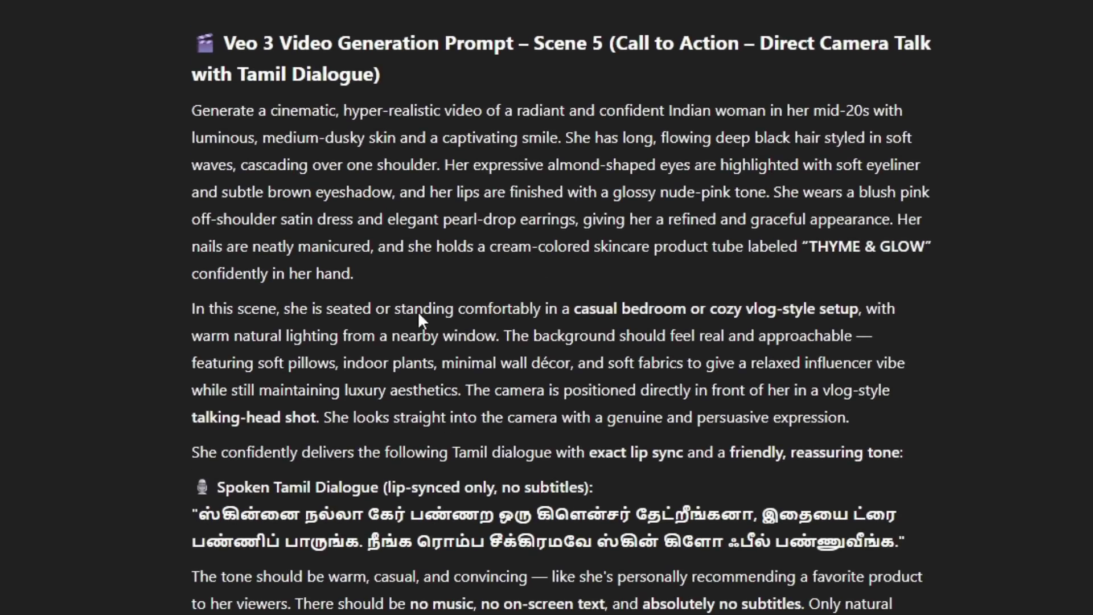
{"action": "left_click_drag", "start_coordinate": [189, 108], "coordinate": [310, 308]}
{"action": "scroll", "coordinate": [310, 308], "scroll_direction": "up", "scroll_amount": 5}
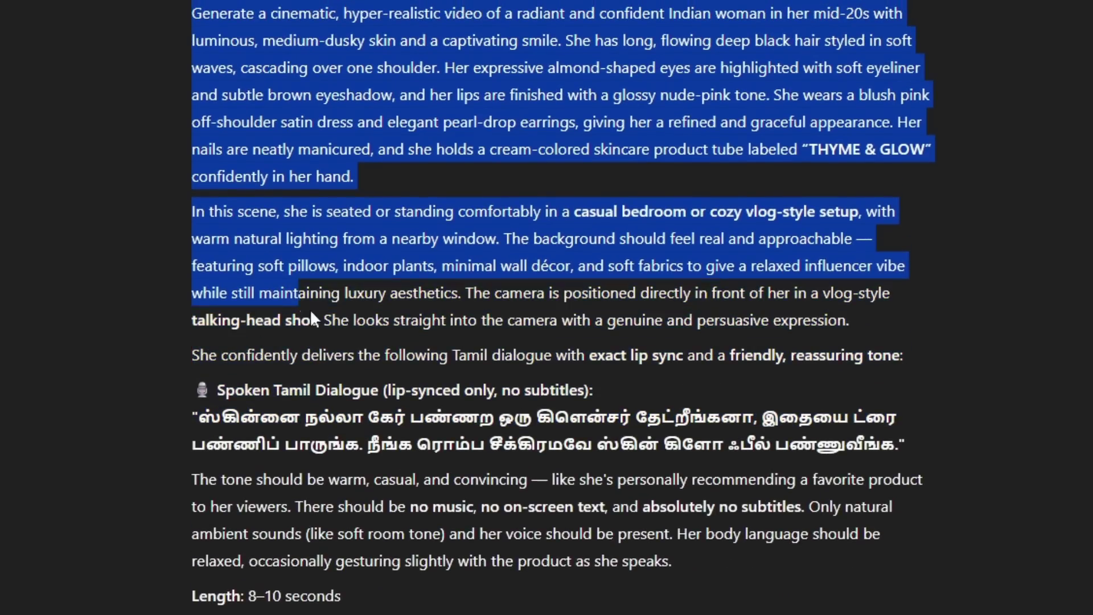
{"action": "left_click", "coordinate": [310, 309]}
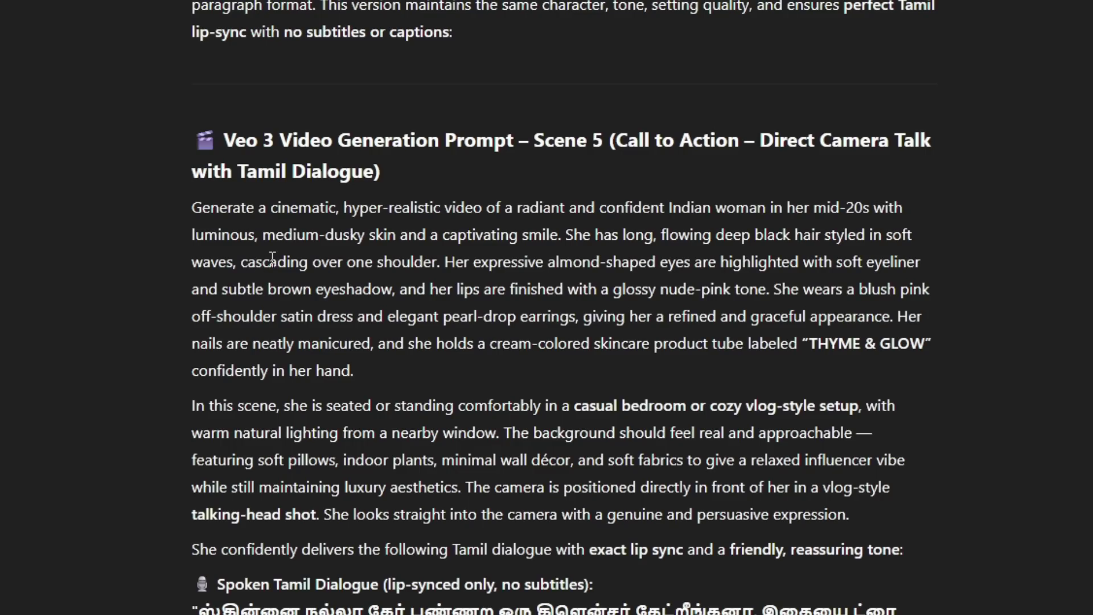
Step: Return to the Scene 5 request and highlight it entirely from "Give me the prompt to generate the veo 3 video" to its end
{"action": "scroll", "coordinate": [273, 259], "scroll_direction": "up", "scroll_amount": 20}
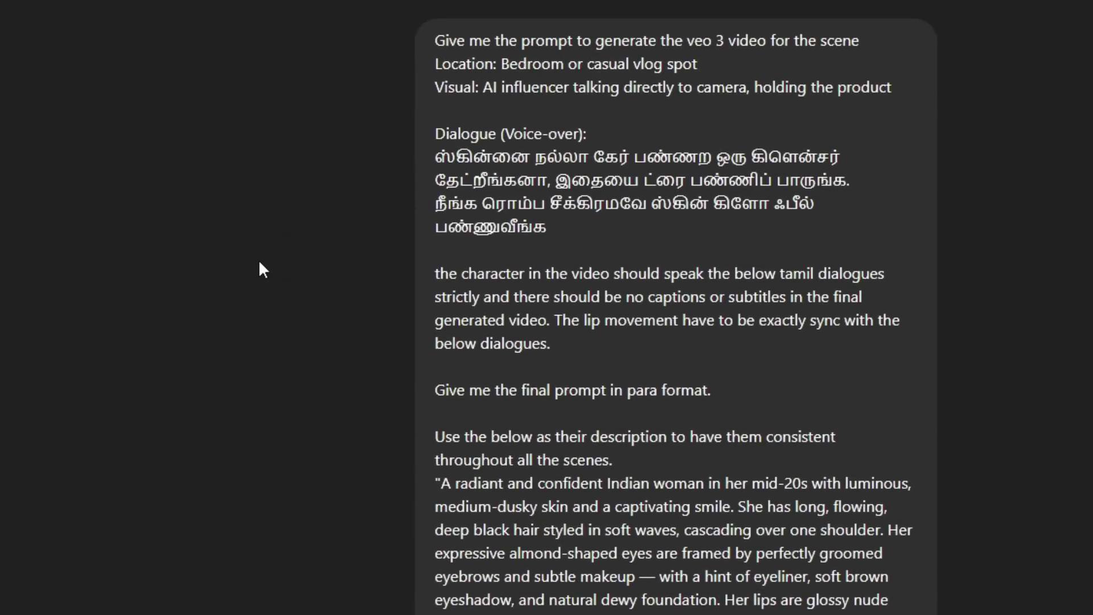
{"action": "left_click_drag", "start_coordinate": [435, 41], "coordinate": [547, 531]}
{"action": "scroll", "coordinate": [575, 358], "scroll_direction": "down", "scroll_amount": 4}
{"action": "scroll", "coordinate": [546, 531], "scroll_direction": "down", "scroll_amount": 4}
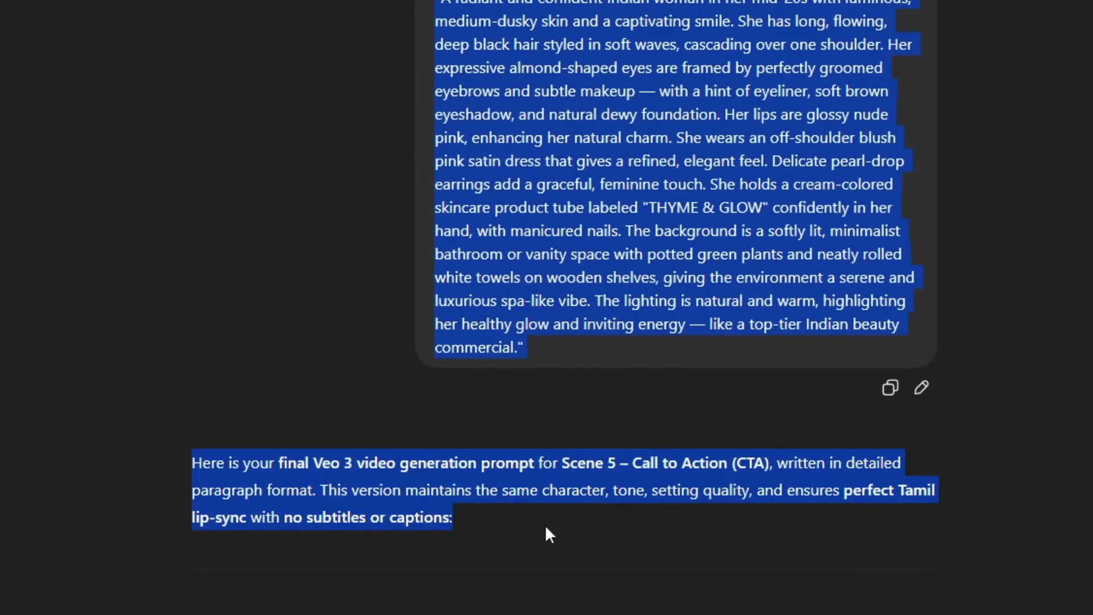
{"action": "scroll", "coordinate": [546, 532], "scroll_direction": "up", "scroll_amount": 4}
{"action": "scroll", "coordinate": [446, 513], "scroll_direction": "down", "scroll_amount": 15}
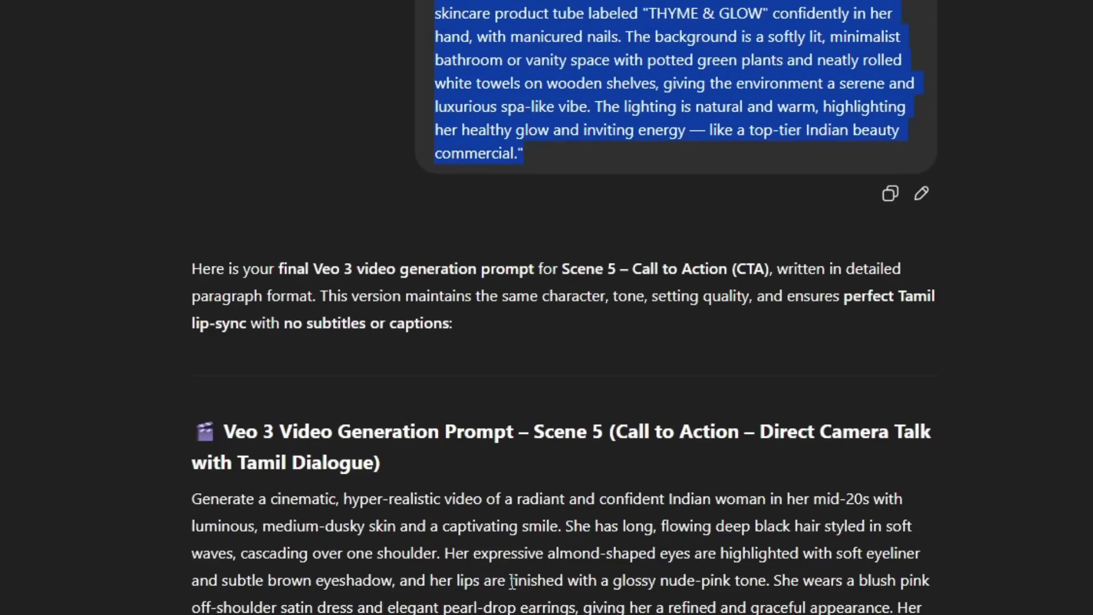
Step: Highlight the generated Scene 5 Veo 3 prompt, including its scene paragraphs and spoken Tamil dialogue
{"action": "left_click_drag", "start_coordinate": [184, 123], "coordinate": [381, 467]}
{"action": "scroll", "coordinate": [267, 353], "scroll_direction": "down", "scroll_amount": 3}
{"action": "scroll", "coordinate": [331, 373], "scroll_direction": "down", "scroll_amount": 1}
{"action": "scroll", "coordinate": [380, 467], "scroll_direction": "up", "scroll_amount": 4}
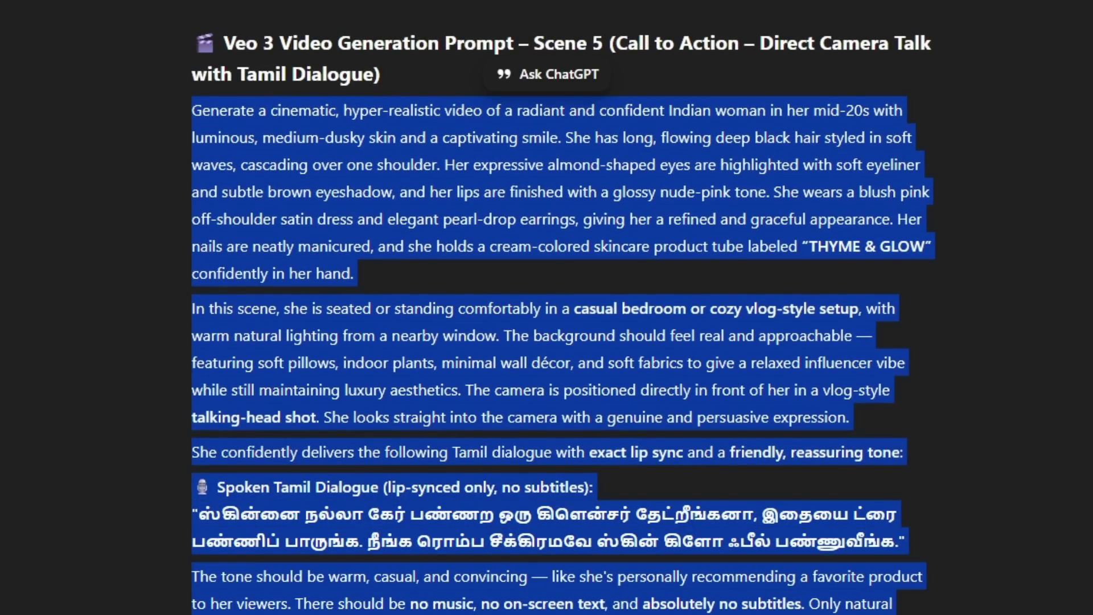
Step: Bring up the sticky note checklist and strike through "Generate Video Prompts for All Scenes"
{"action": "left_click", "coordinate": [512, 612]}
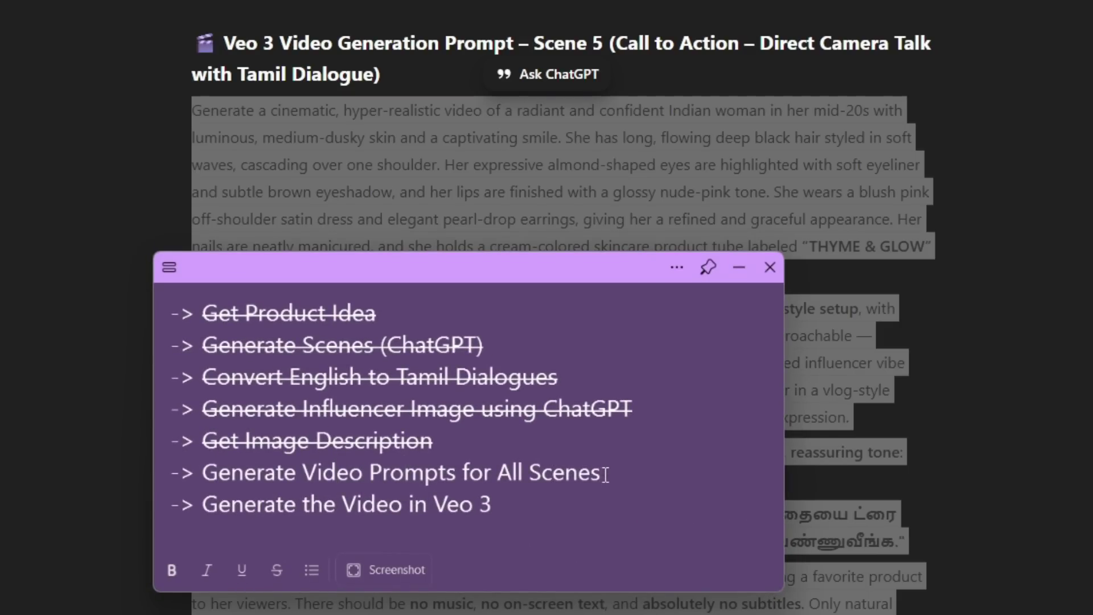
{"action": "left_click_drag", "start_coordinate": [603, 474], "coordinate": [203, 472]}
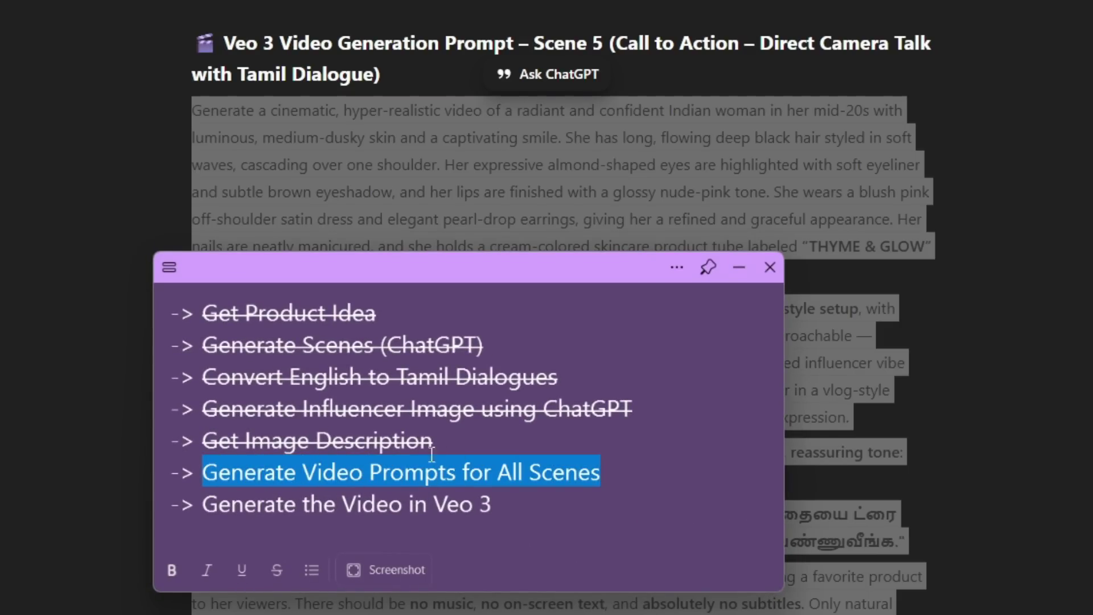
{"action": "left_click", "coordinate": [277, 570]}
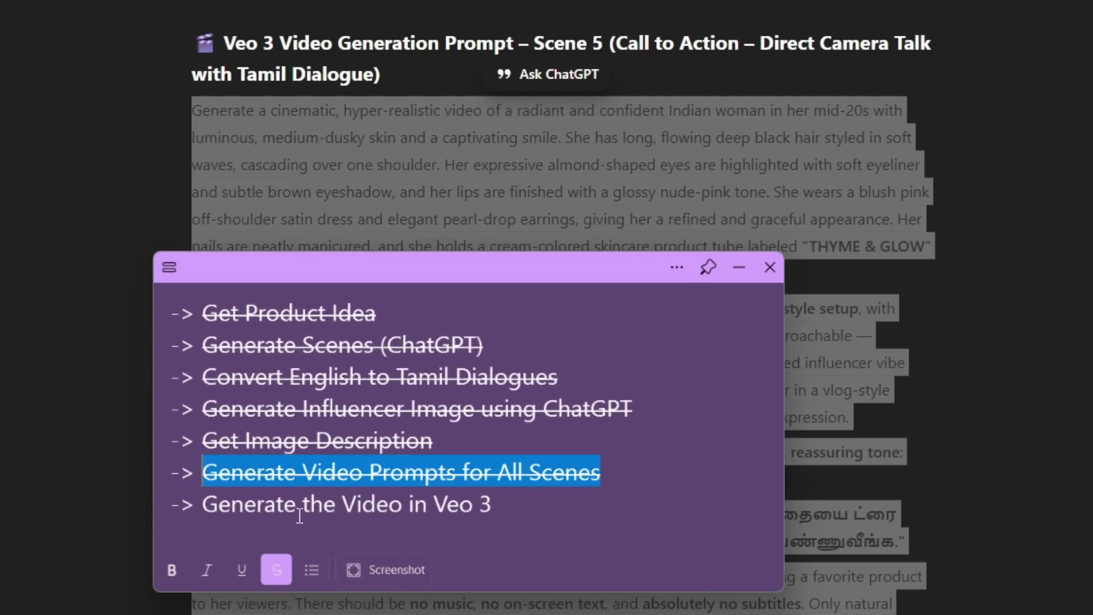
{"action": "left_click", "coordinate": [323, 504]}
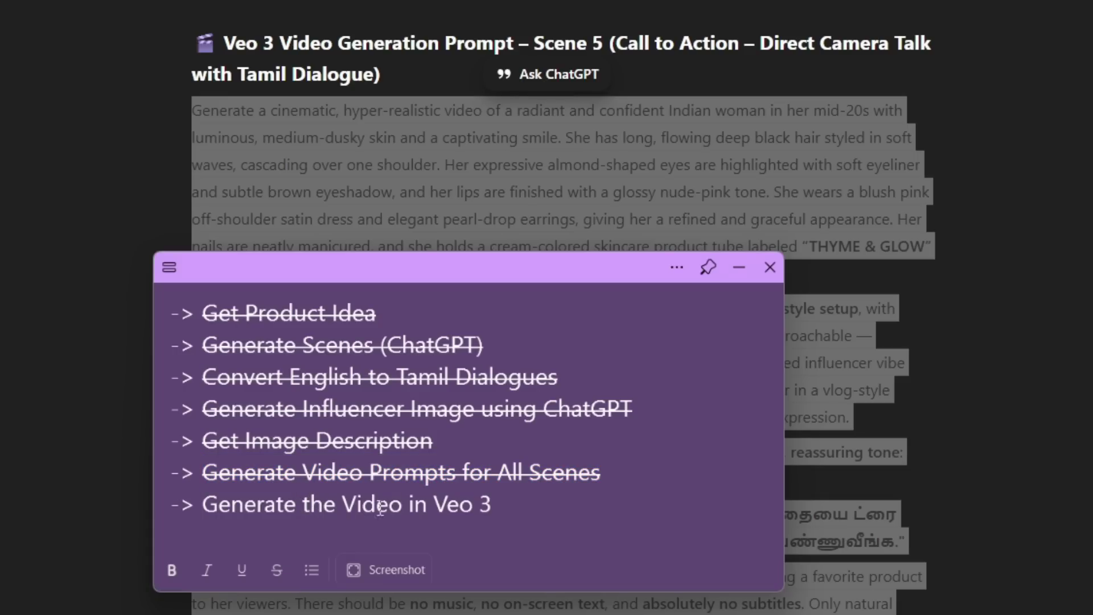
Step: Highlight "Generate the Video in Veo 3" in the checklist, clear the selection, and minimize the sticky note
{"action": "left_click_drag", "start_coordinate": [203, 504], "coordinate": [493, 507]}
{"action": "left_click", "coordinate": [579, 497]}
{"action": "left_click", "coordinate": [739, 267]}
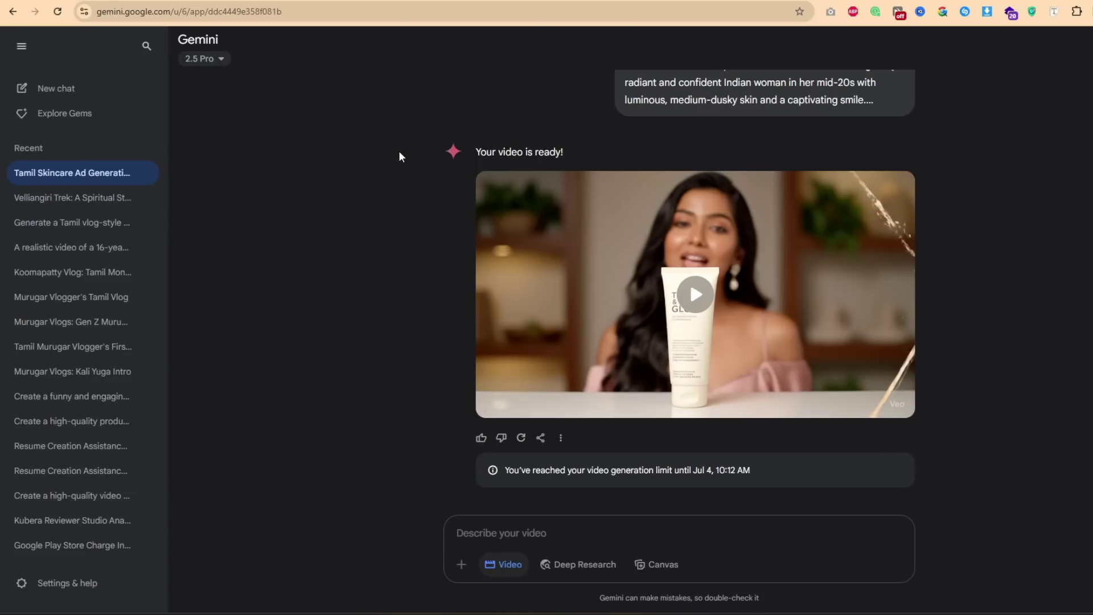
Step: Expand the submitted outro scene video prompt in the Gemini chat, review its full text, and collapse it again
{"action": "scroll", "coordinate": [408, 118], "scroll_direction": "up", "scroll_amount": 1}
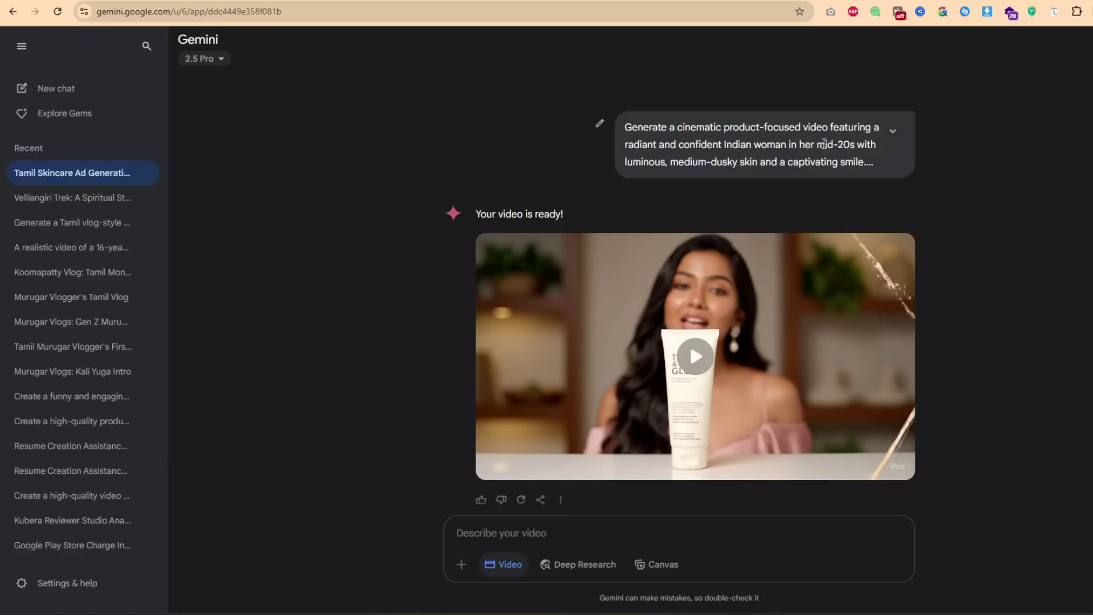
{"action": "left_click", "coordinate": [893, 132]}
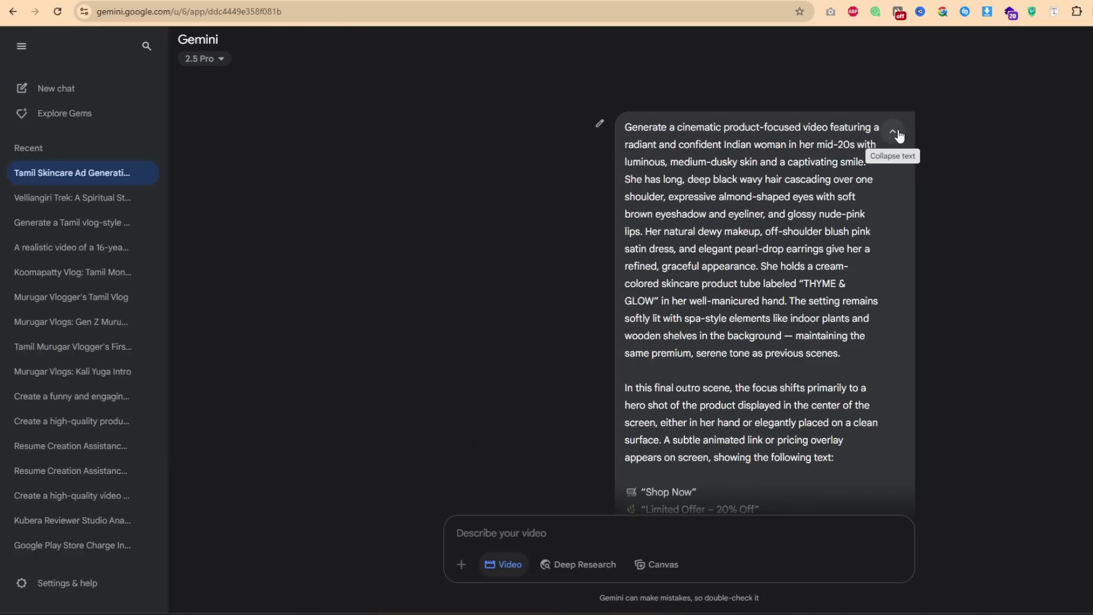
{"action": "left_click", "coordinate": [898, 134]}
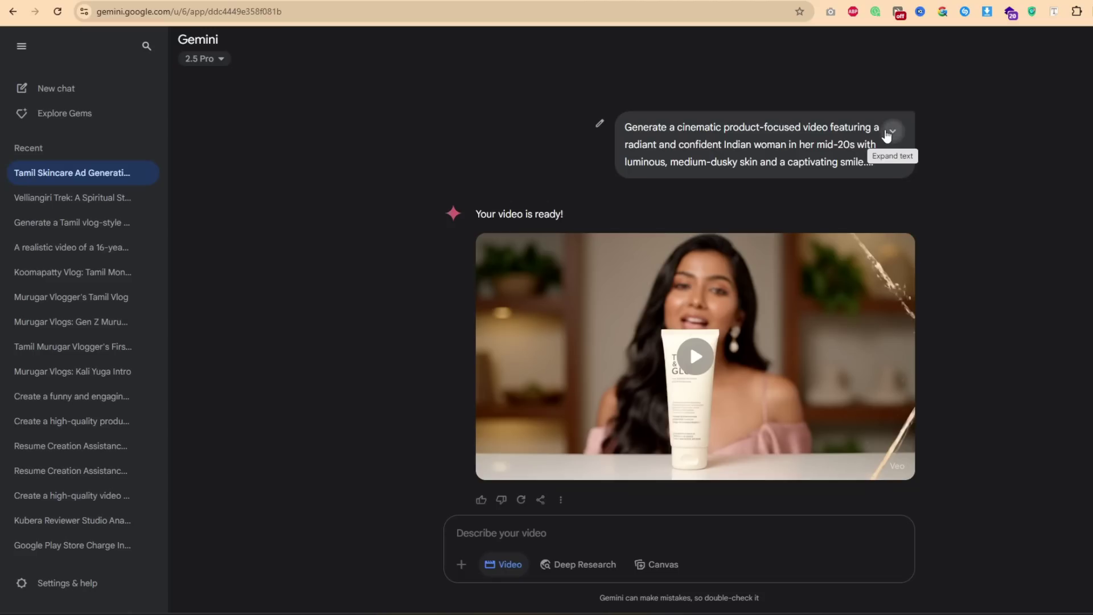
{"action": "left_click", "coordinate": [897, 134]}
{"action": "scroll", "coordinate": [804, 176], "scroll_direction": "down", "scroll_amount": 2}
{"action": "scroll", "coordinate": [719, 250], "scroll_direction": "up", "scroll_amount": 3}
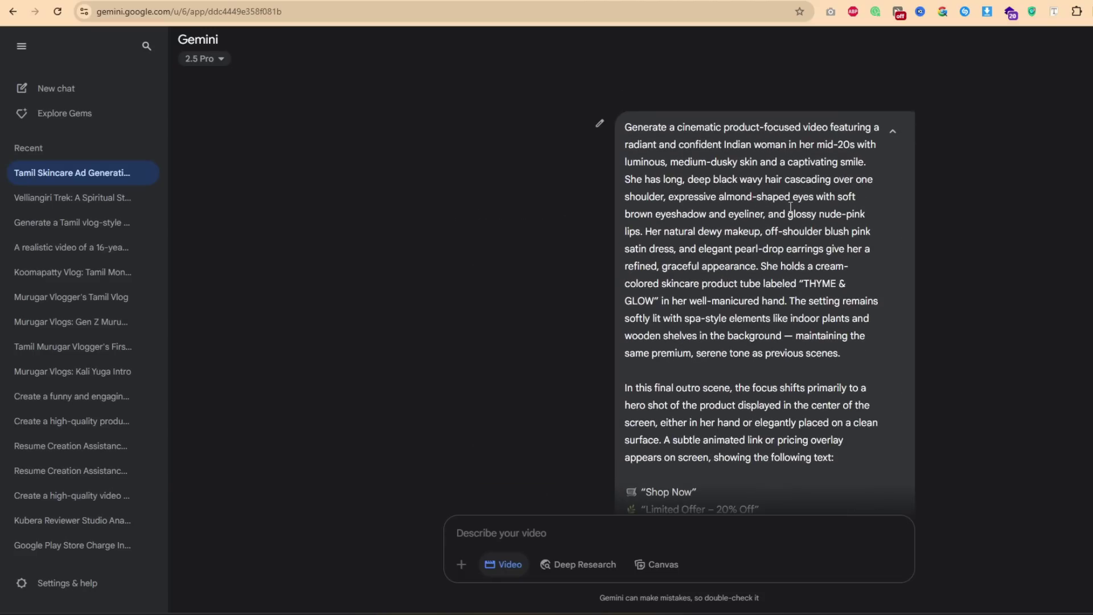
{"action": "left_click", "coordinate": [893, 130]}
Step: Check the VPN extension's connection status and server location, and close its popup
{"action": "left_click", "coordinate": [1032, 12]}
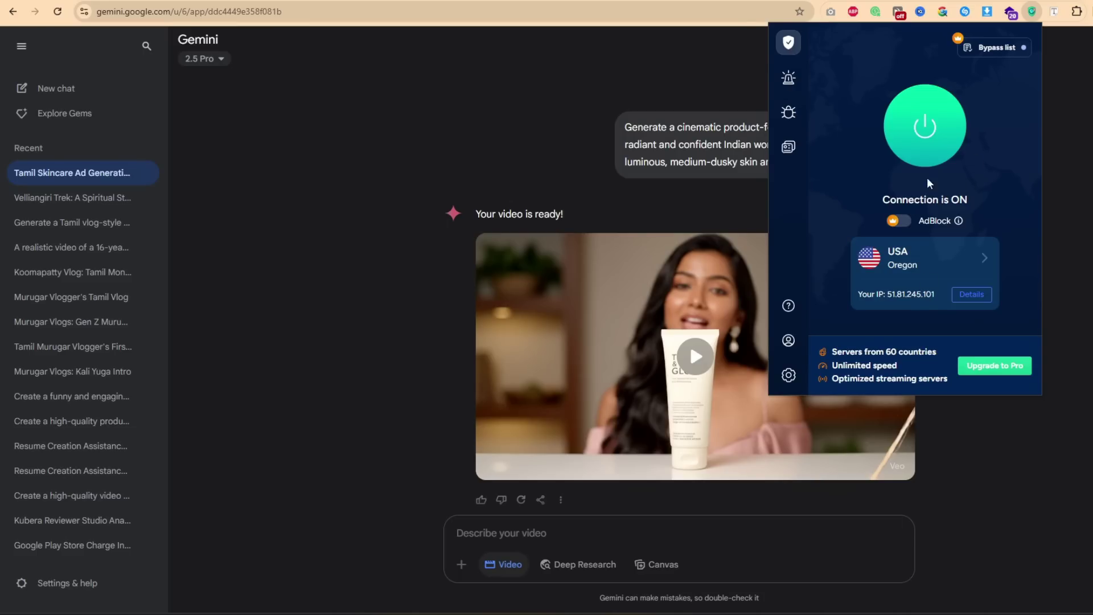
{"action": "left_click", "coordinate": [1000, 433]}
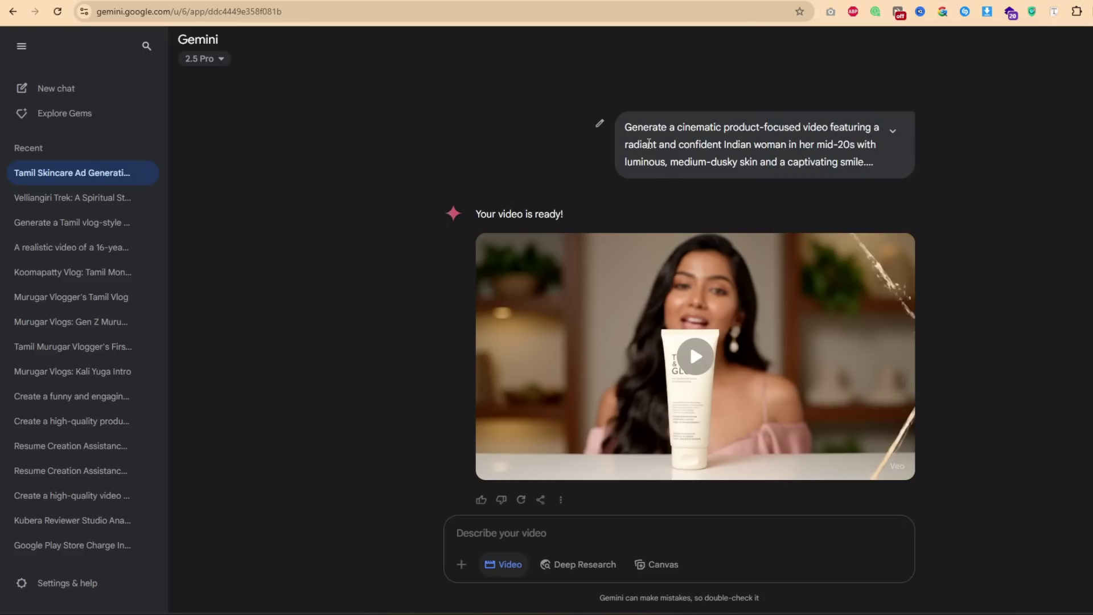